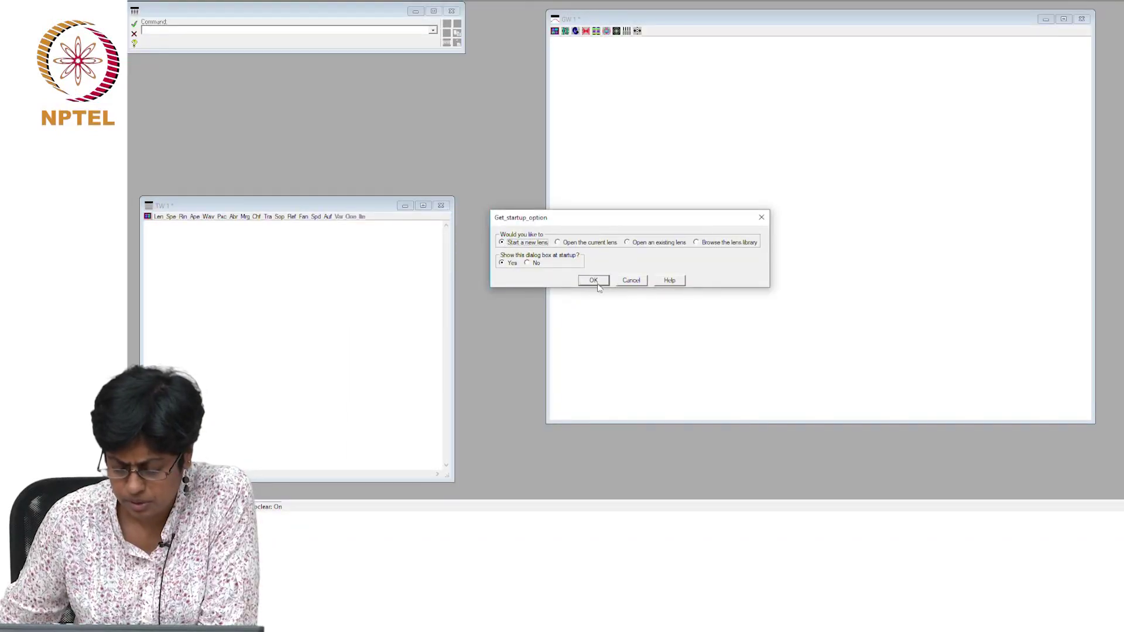
Start a new lens with surface radii 100 and -100 and BK7 glass
{"action": "left_click", "coordinate": [593, 281]}
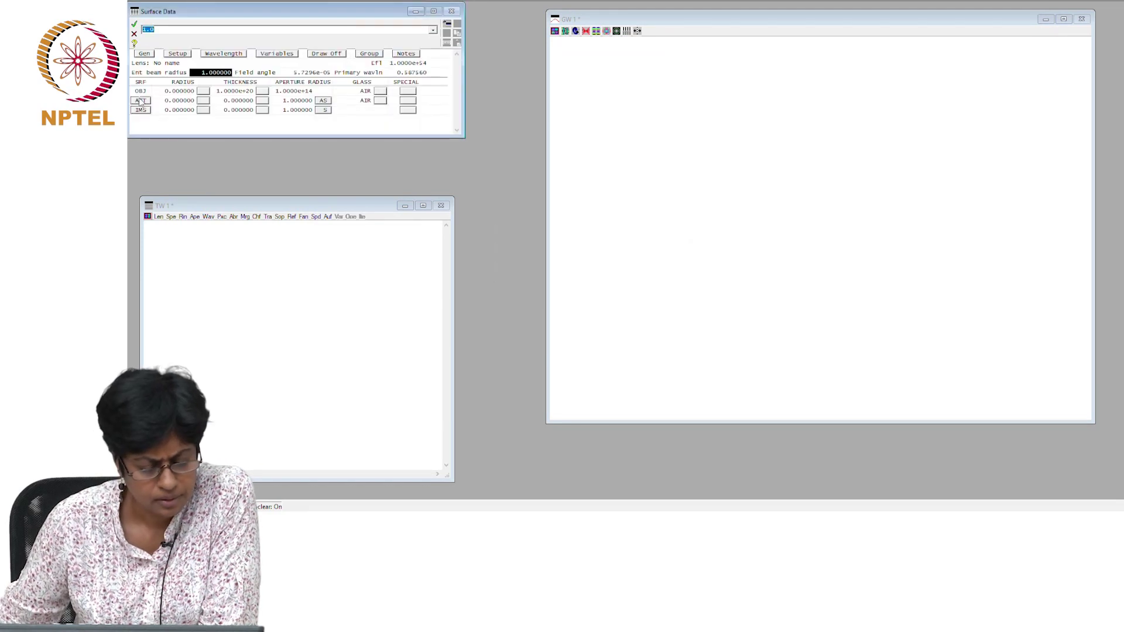
{"action": "left_click", "coordinate": [175, 101]}
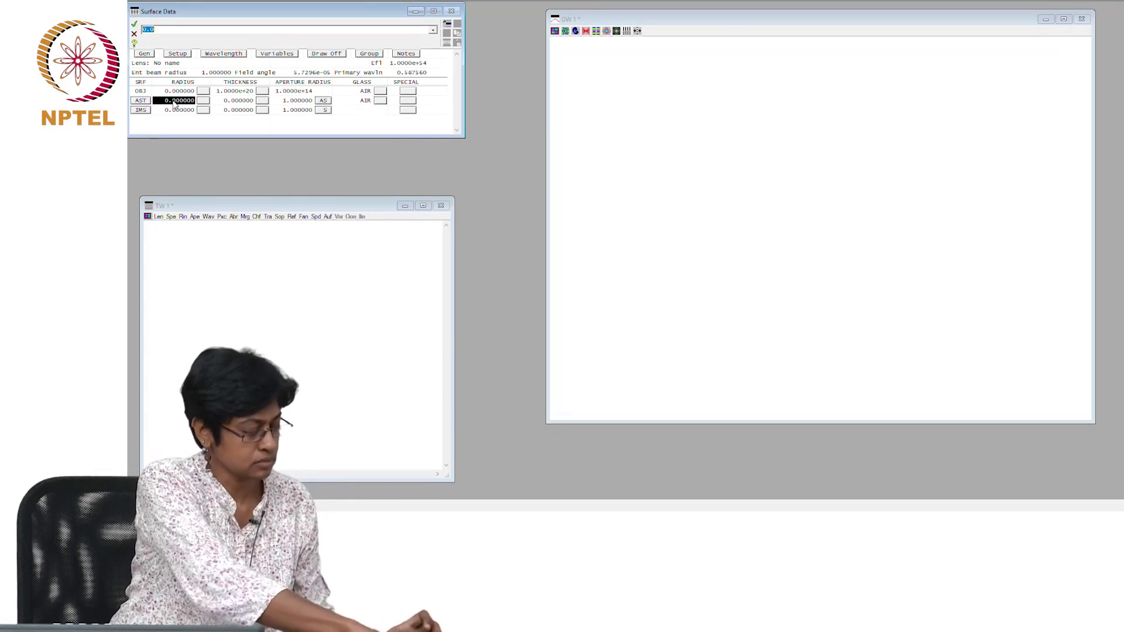
{"action": "type", "text": "100"}
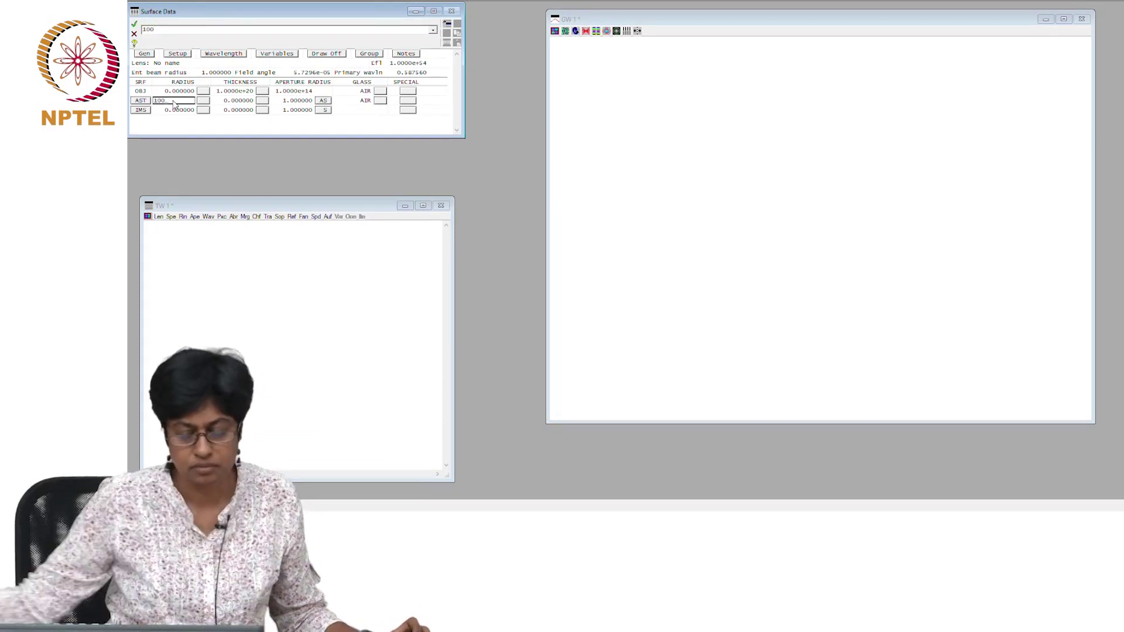
{"action": "left_click", "coordinate": [139, 110]}
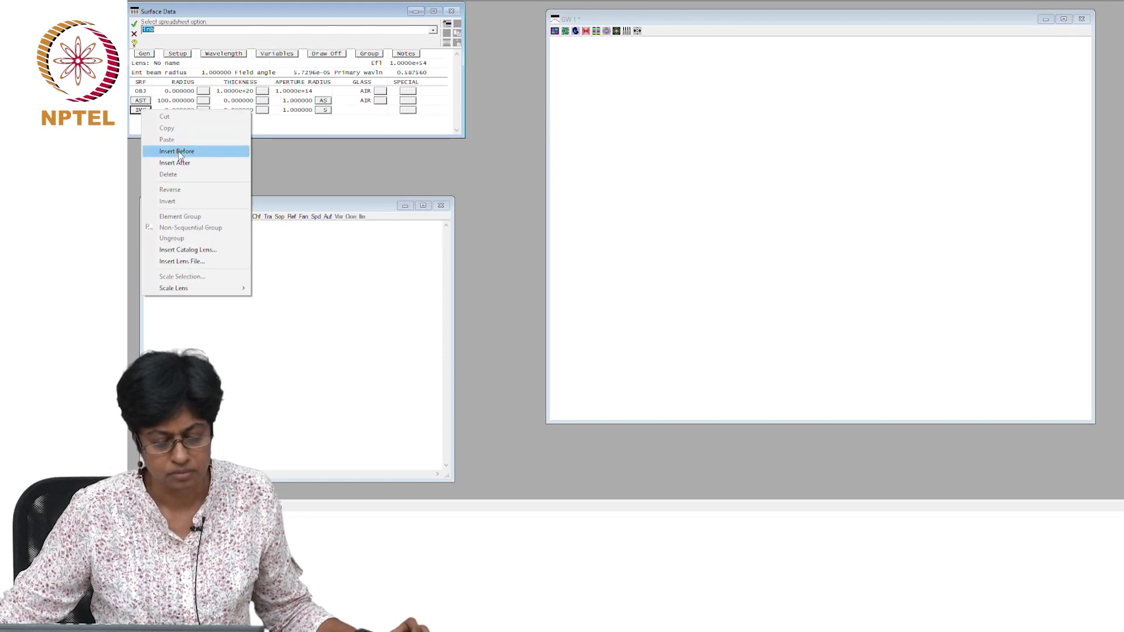
{"action": "left_click", "coordinate": [171, 151]}
{"action": "left_click", "coordinate": [182, 111]}
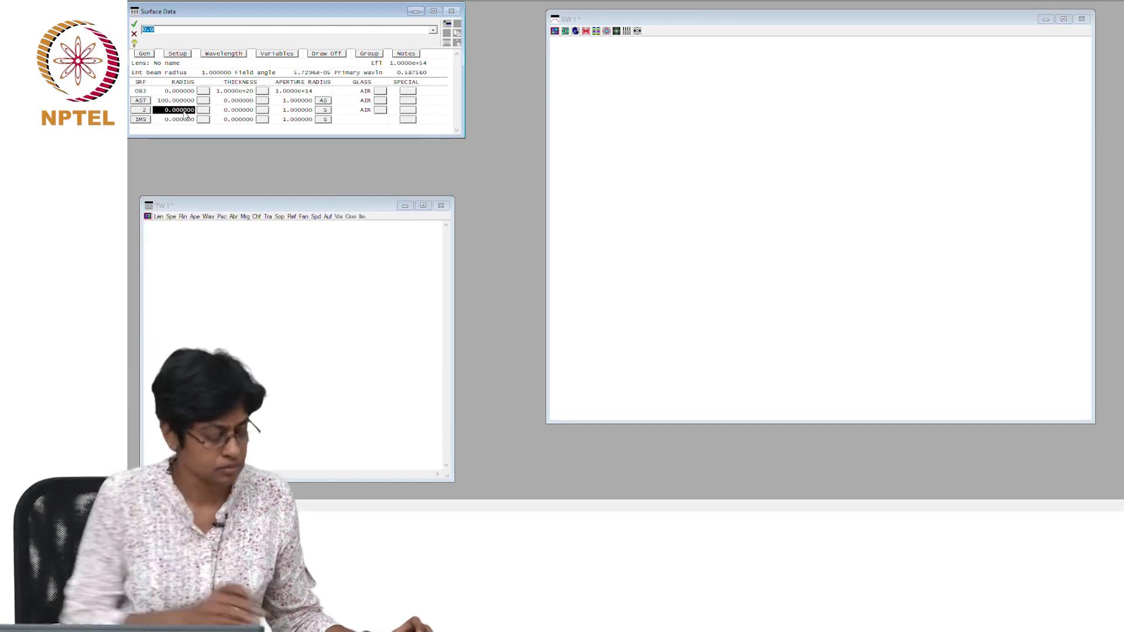
{"action": "type", "text": "-100"}
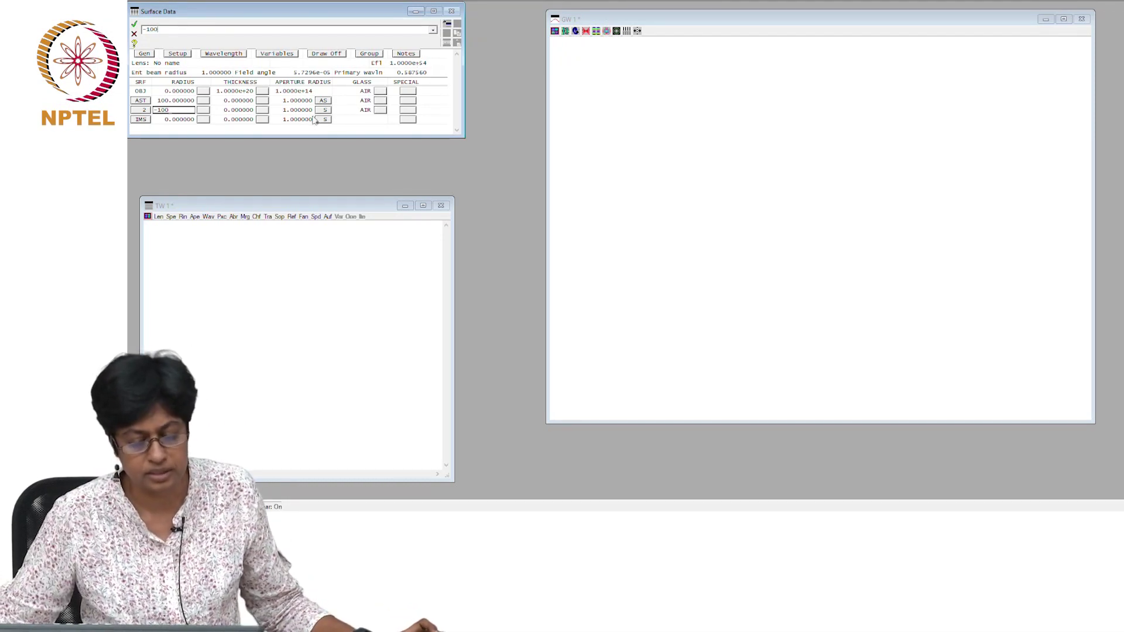
{"action": "left_click", "coordinate": [359, 104]}
{"action": "type", "text": "b"}
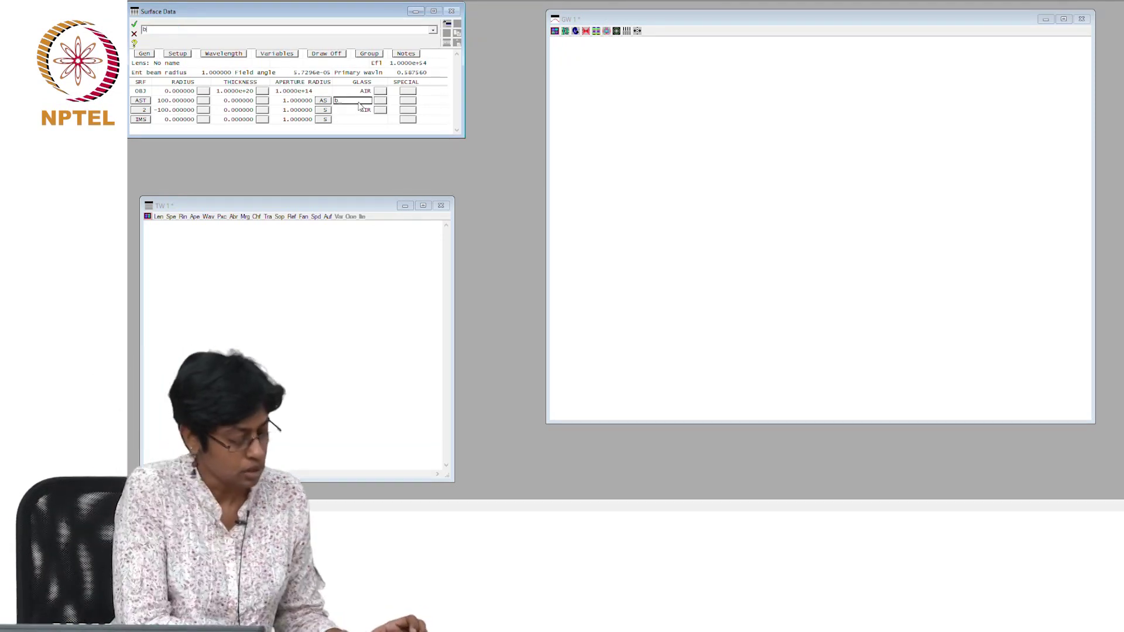
{"action": "type", "text": "k7"}
{"action": "key", "text": "Return"}
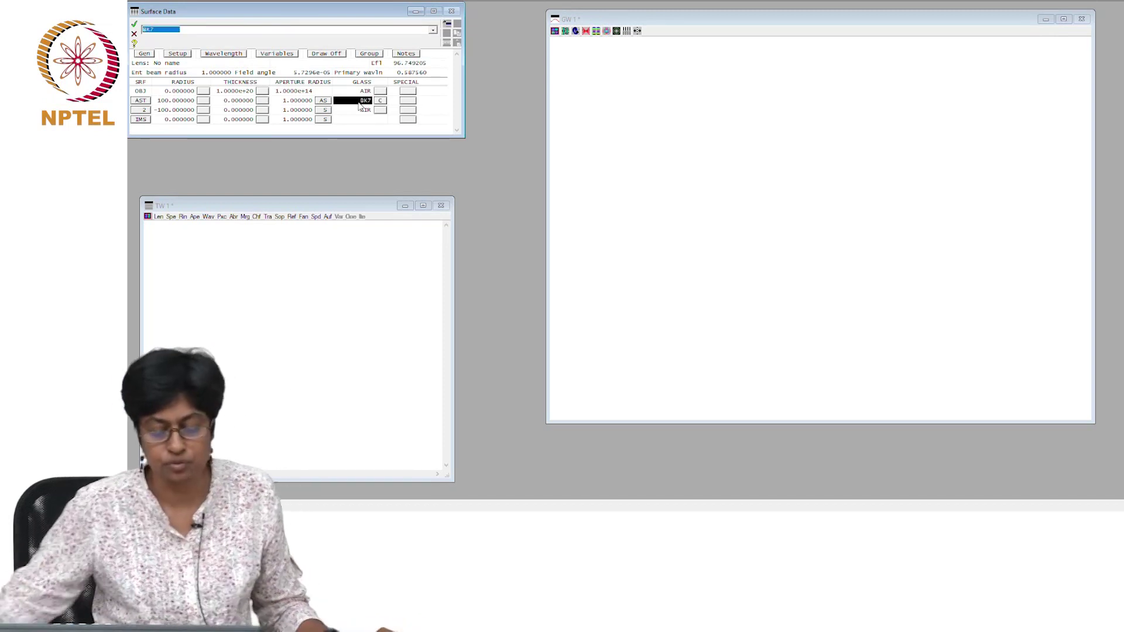
Set the image surface's appearance to Drawn so it always shows in lens drawings
{"action": "left_click", "coordinate": [408, 119]}
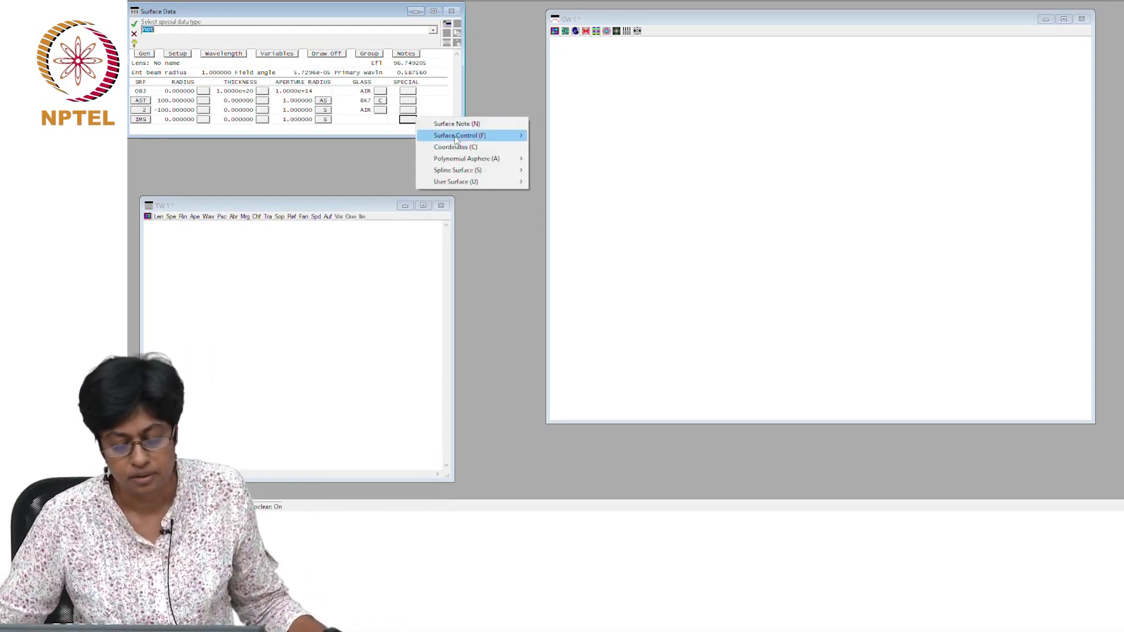
{"action": "mouse_move", "coordinate": [457, 136]}
{"action": "left_click", "coordinate": [556, 137]}
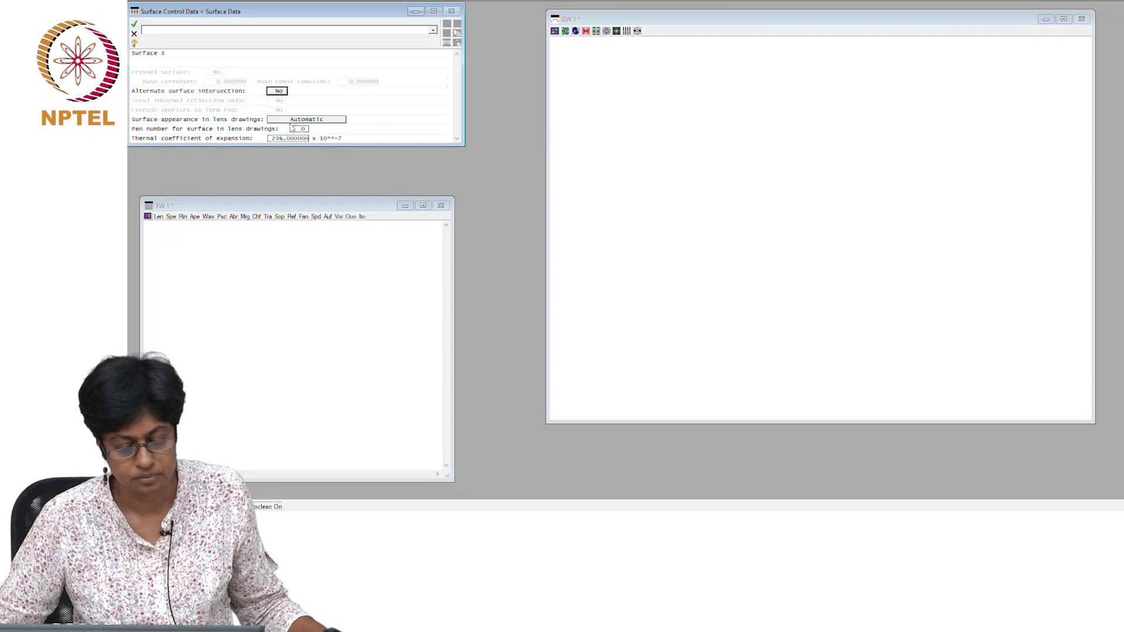
{"action": "left_click", "coordinate": [306, 119]}
{"action": "left_click", "coordinate": [398, 135]}
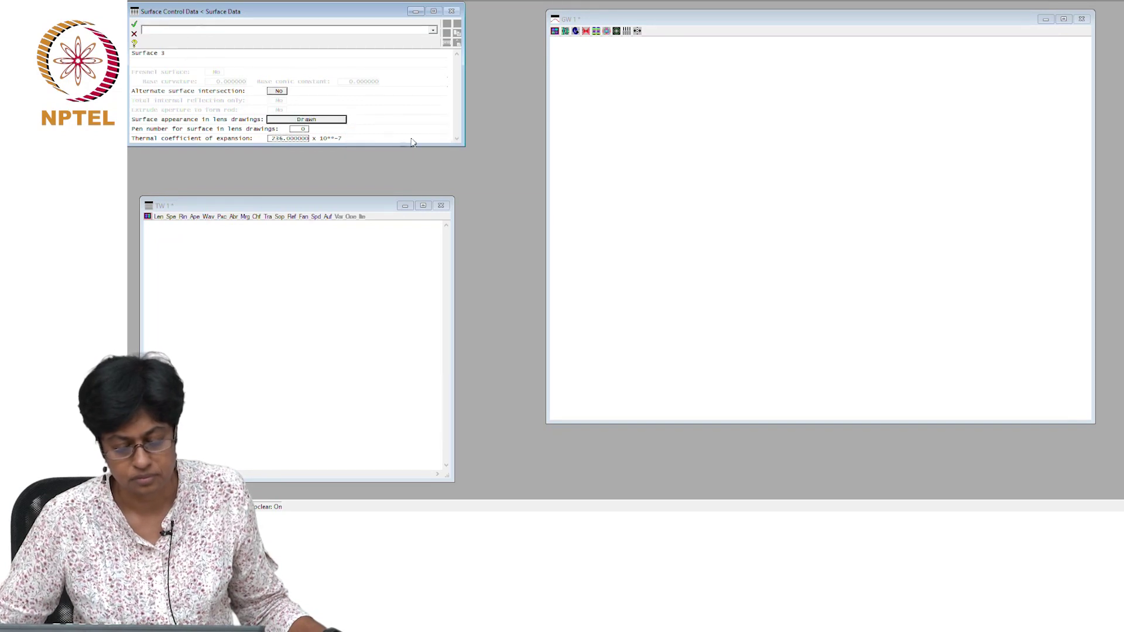
{"action": "left_click", "coordinate": [134, 24]}
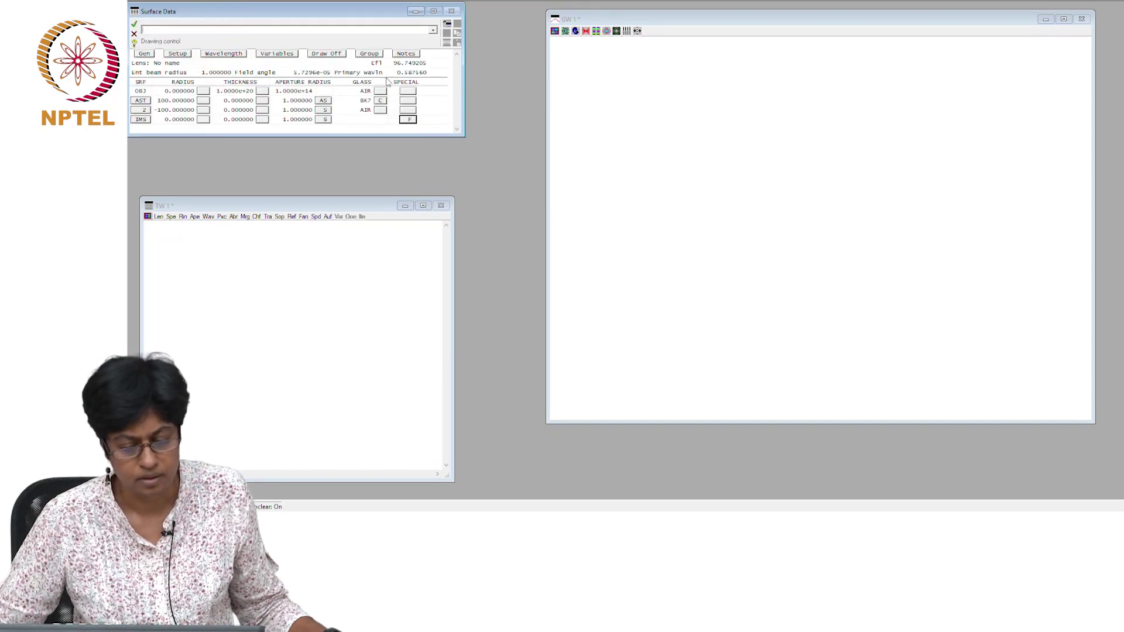
Turn on Autodraw, give surface 2's thickness an axial ray height solve, and bring up the graphics window
{"action": "left_click", "coordinate": [338, 54]}
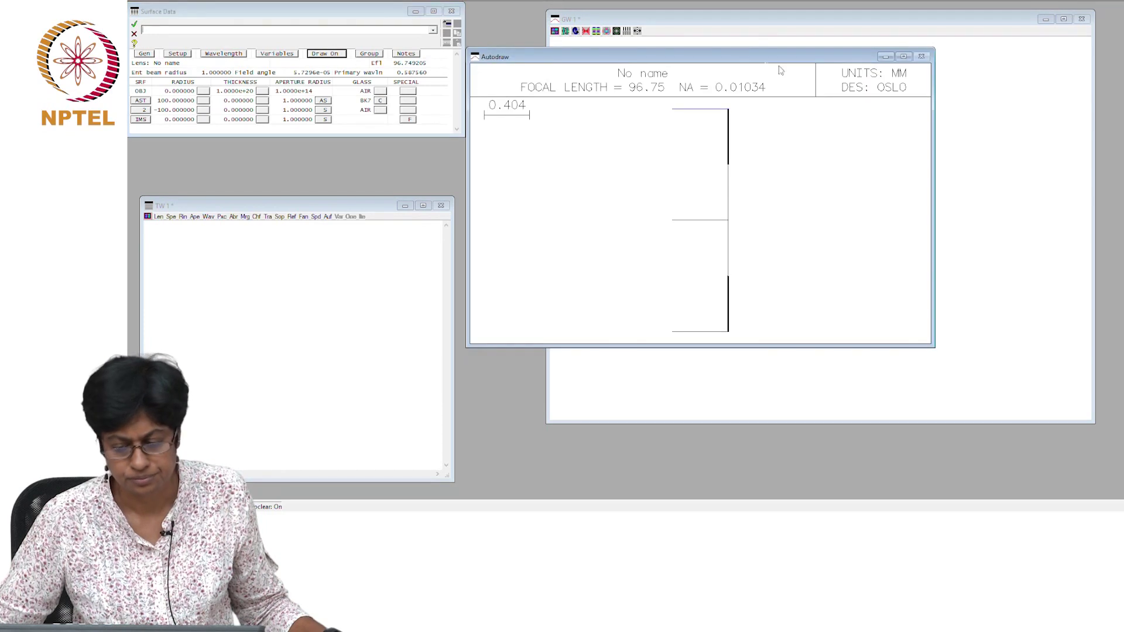
{"action": "left_click", "coordinate": [1034, 157]}
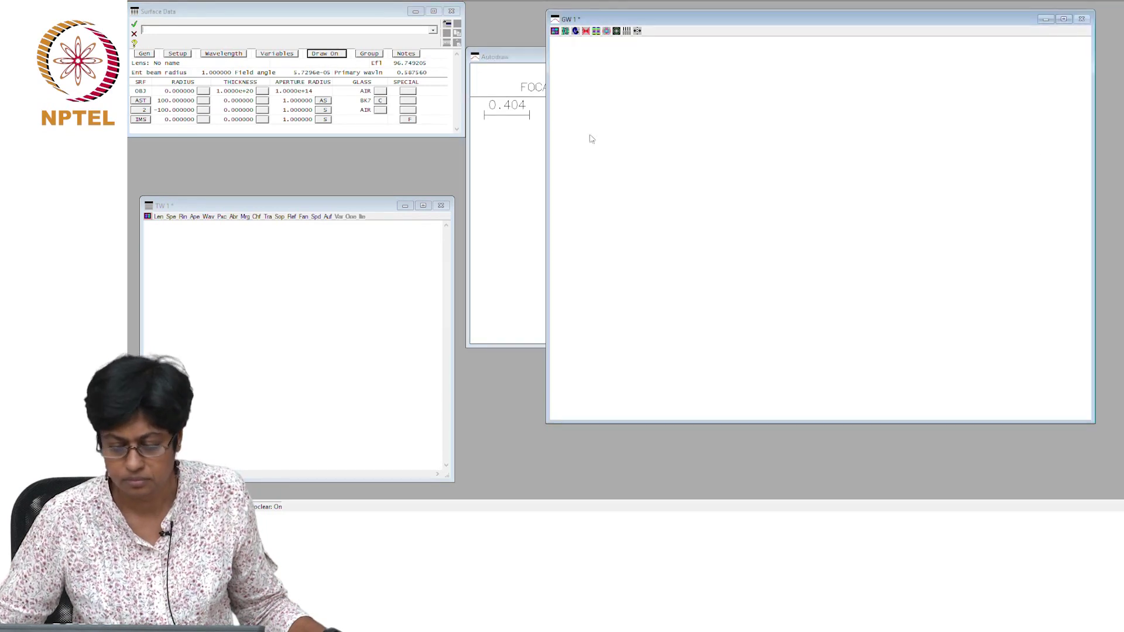
{"action": "left_click", "coordinate": [263, 111]}
{"action": "mouse_move", "coordinate": [351, 126]}
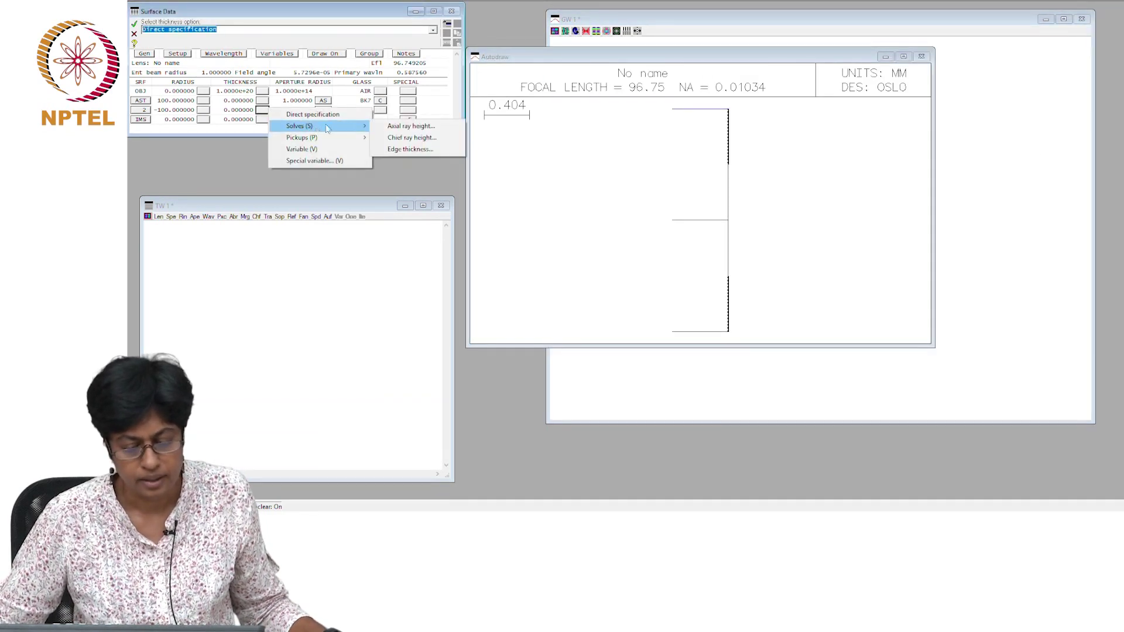
{"action": "left_click", "coordinate": [398, 126]}
{"action": "left_click", "coordinate": [311, 169]}
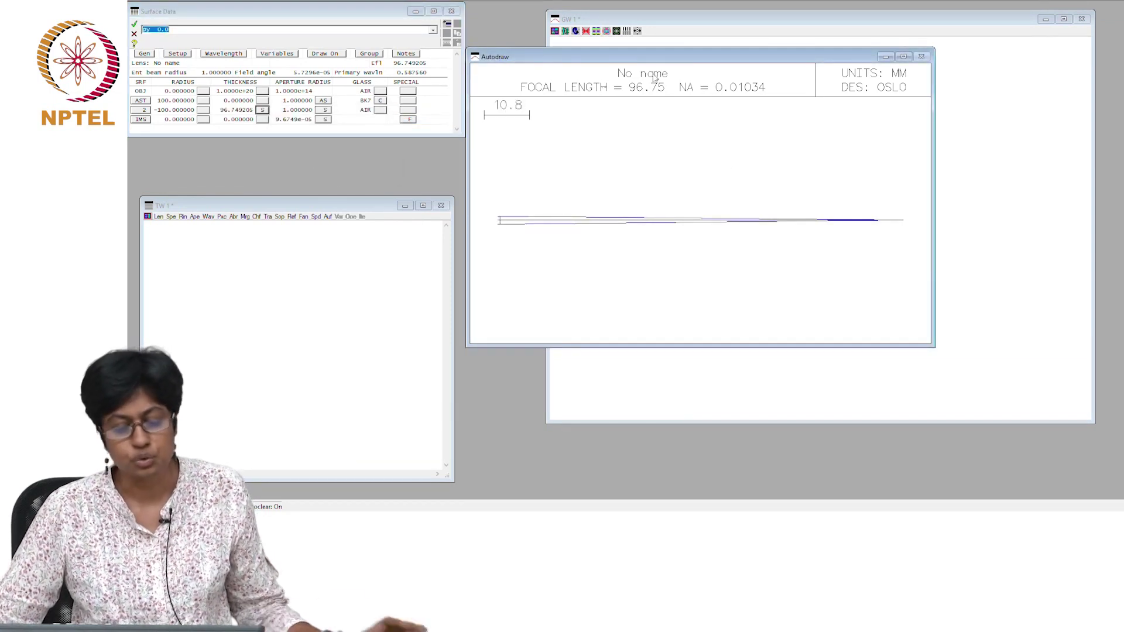
{"action": "left_click", "coordinate": [998, 106]}
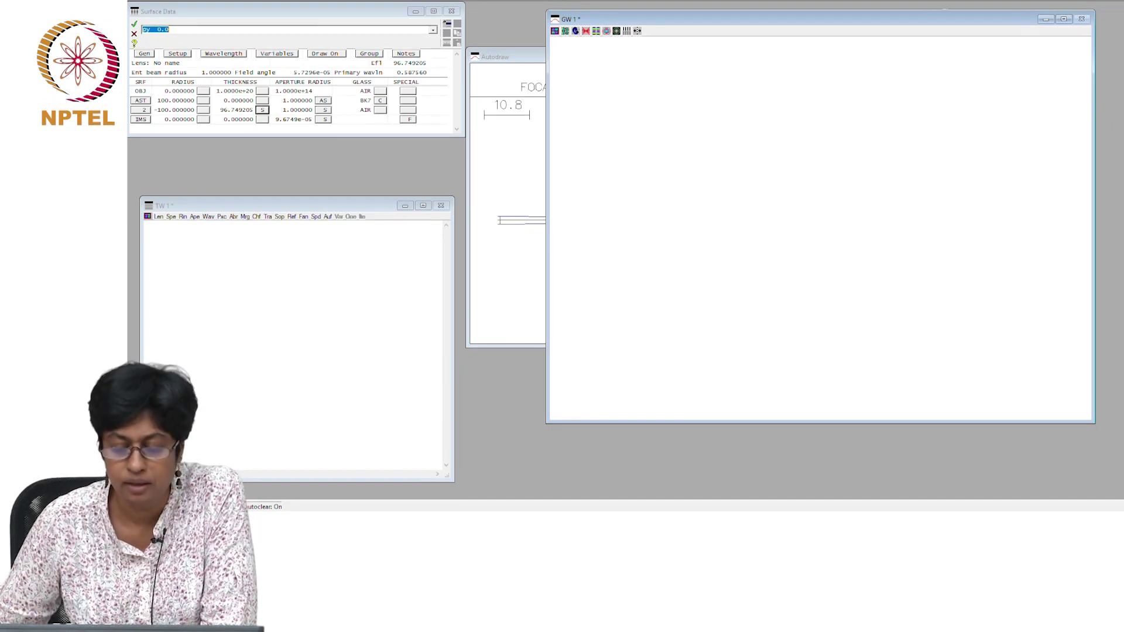
Draw the lens in plan view and as a 3D wire frame, then run the ray intercept curves report
{"action": "left_click", "coordinate": [565, 31]}
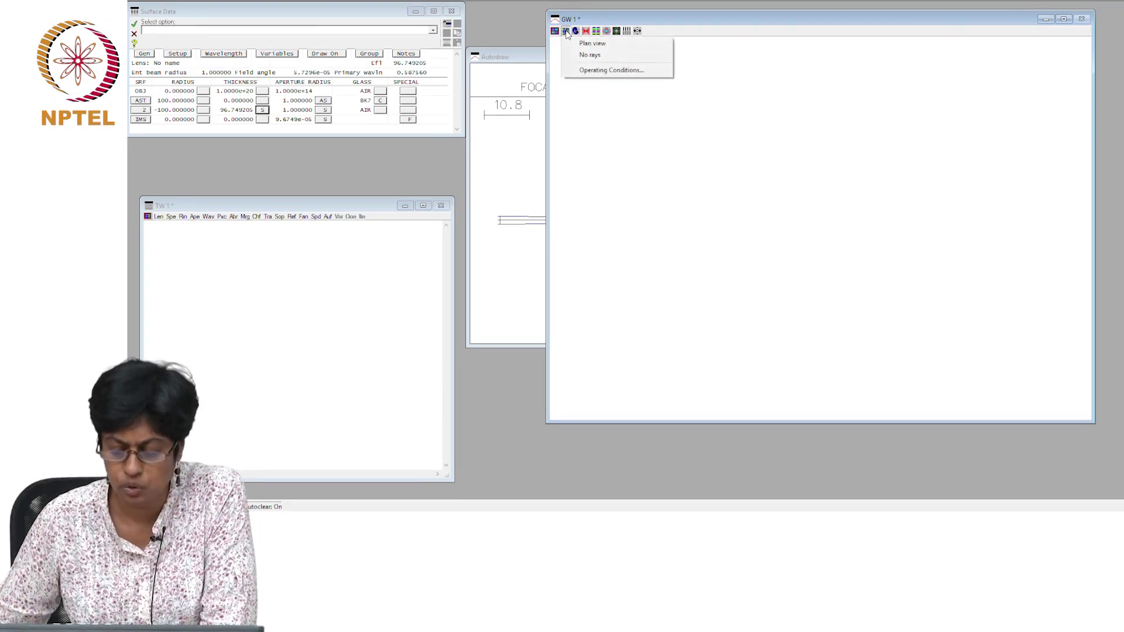
{"action": "left_click", "coordinate": [587, 43]}
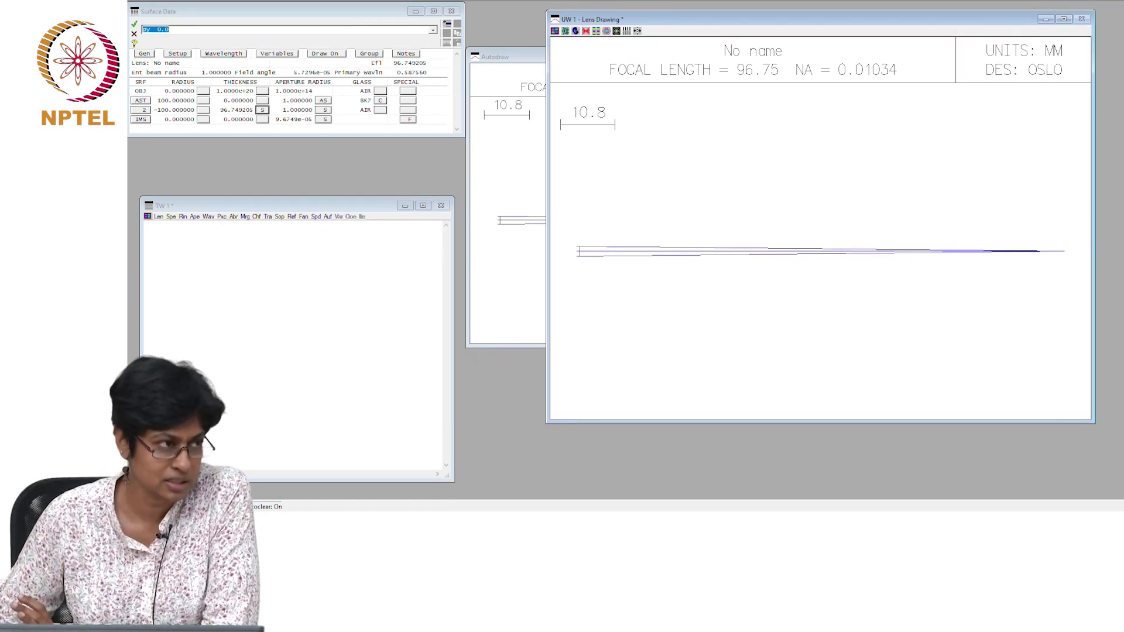
{"action": "left_click", "coordinate": [575, 31]}
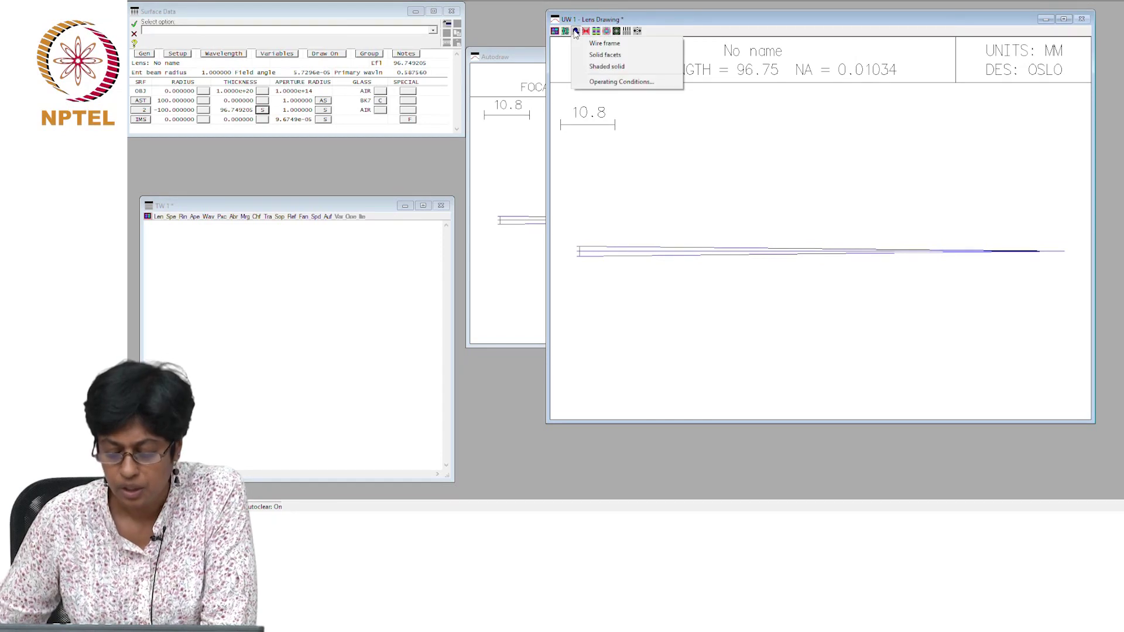
{"action": "left_click", "coordinate": [603, 43]}
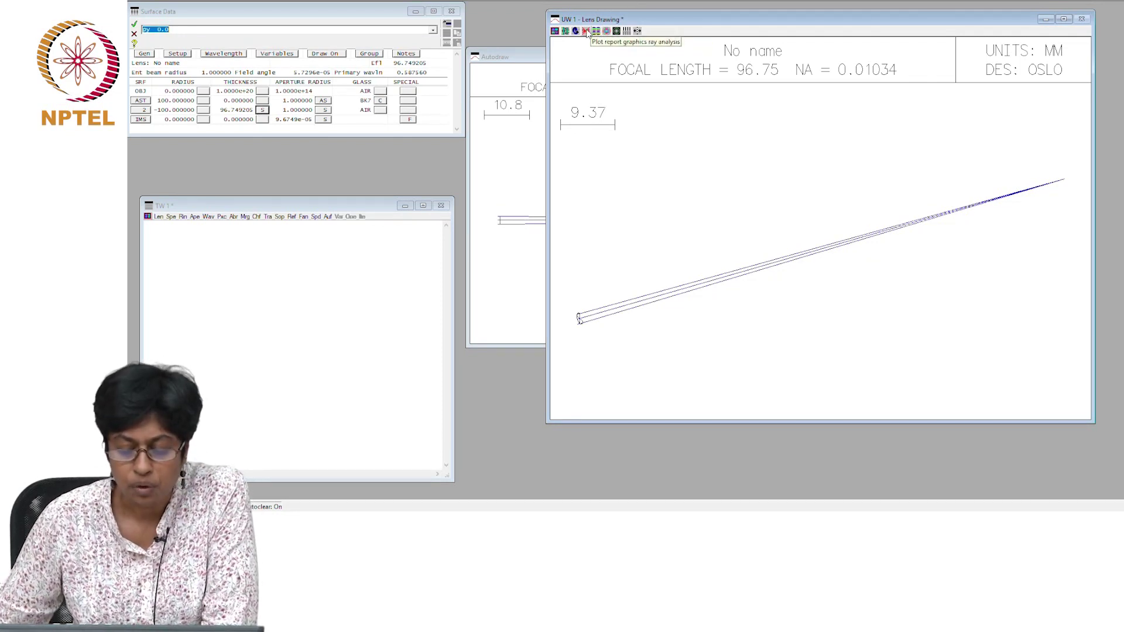
{"action": "left_click", "coordinate": [586, 31]}
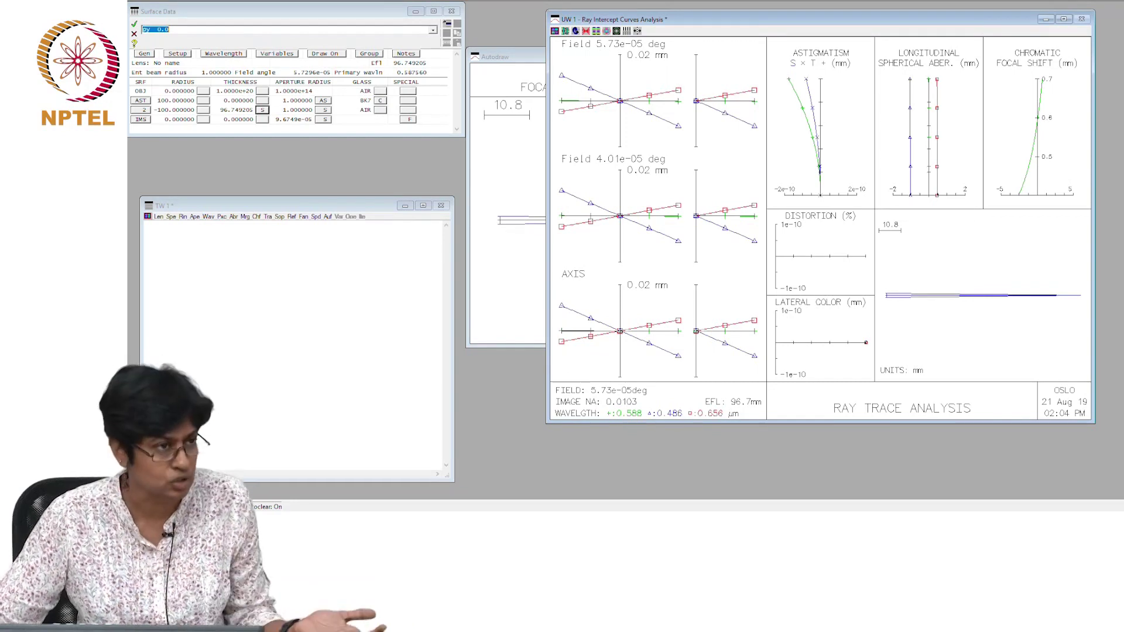
Change the field angle in the surface data to 5 degrees
{"action": "left_click", "coordinate": [317, 72]}
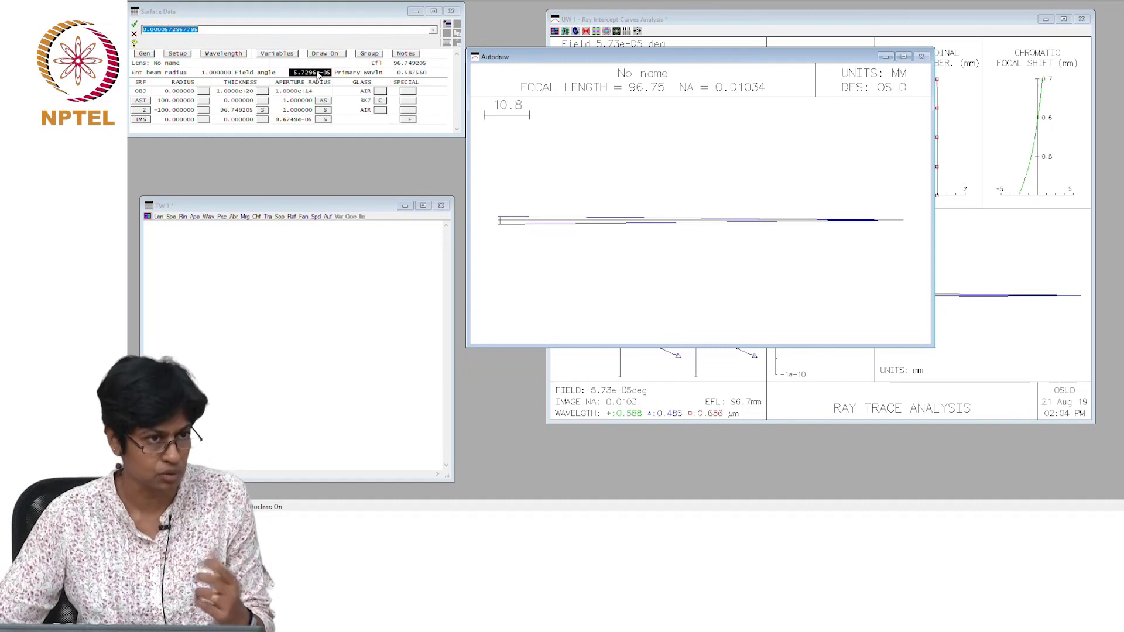
{"action": "type", "text": "5"}
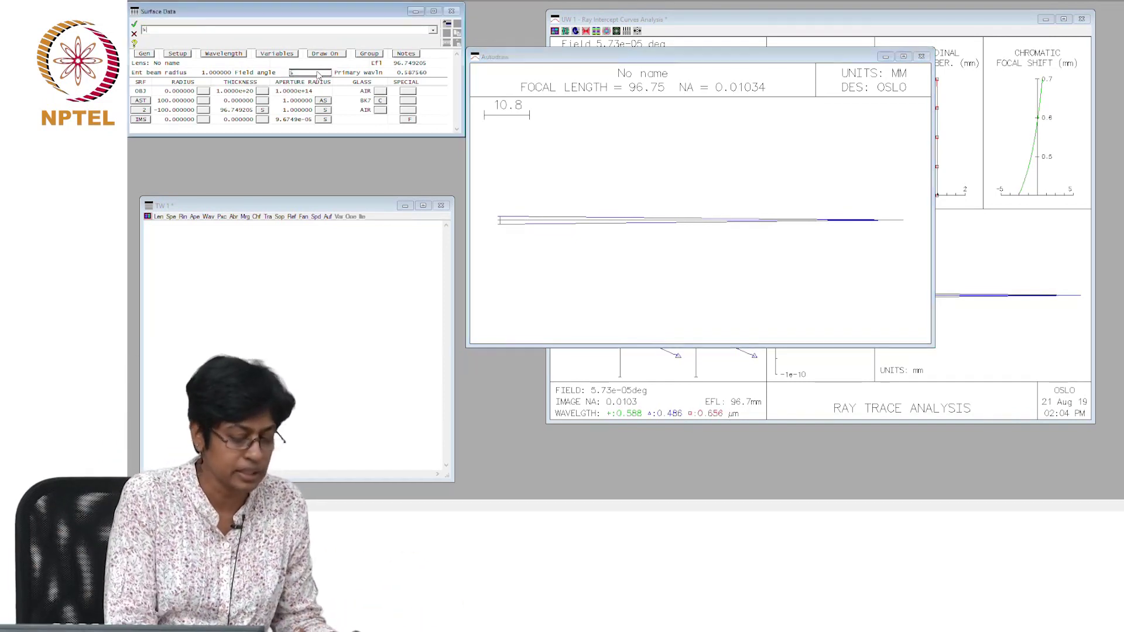
{"action": "key", "text": "Return"}
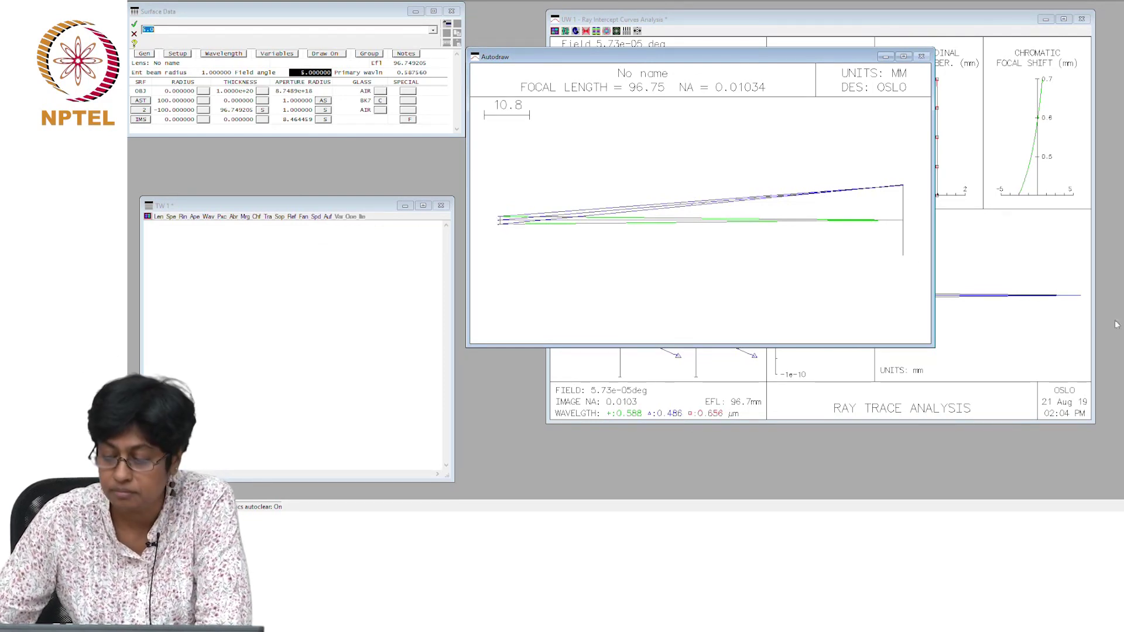
Bring the Ray Intercept Curves Analysis window forward, now showing the 5 degree field
{"action": "left_click", "coordinate": [1044, 262]}
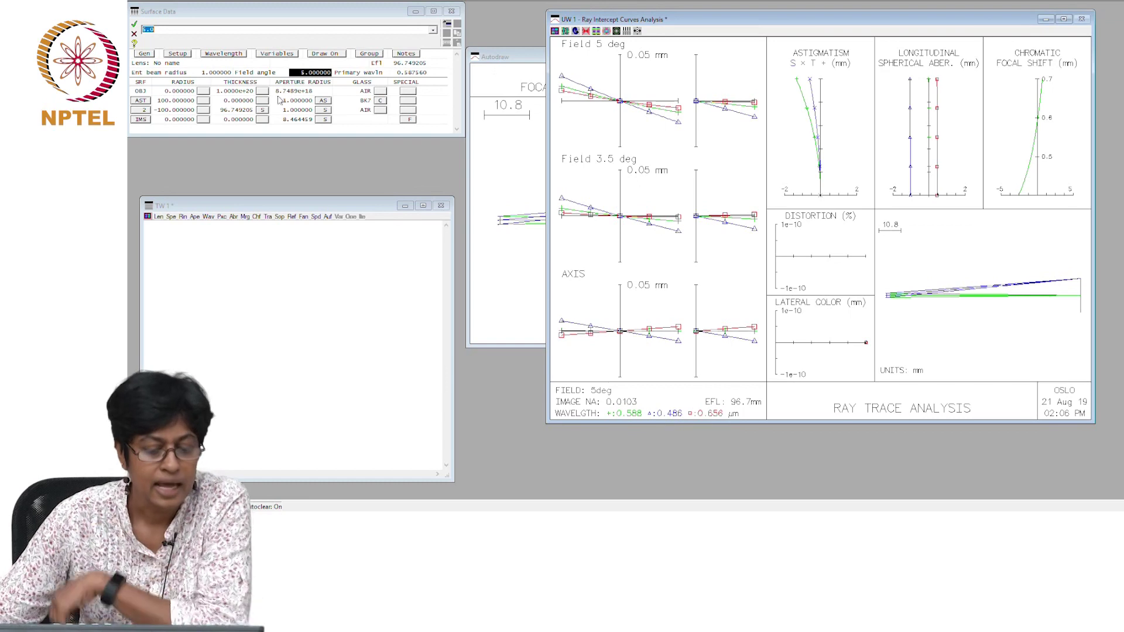
Set the field angle to 10 degrees and bring up the updated ray intercept plots
{"action": "left_click", "coordinate": [318, 73]}
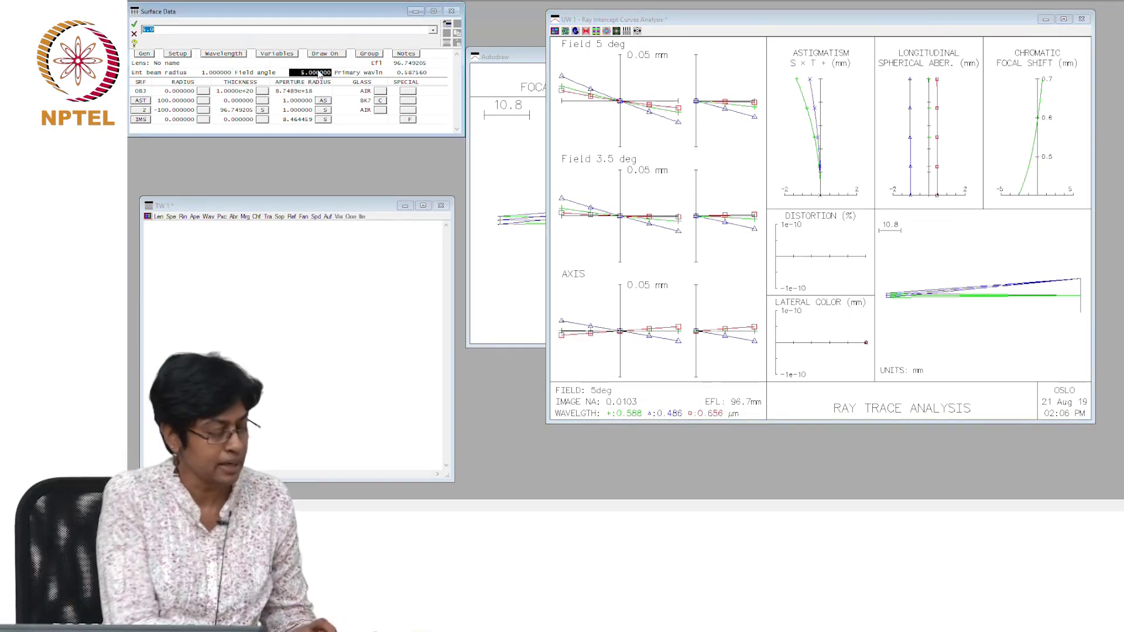
{"action": "type", "text": "10"}
{"action": "key", "text": "Return"}
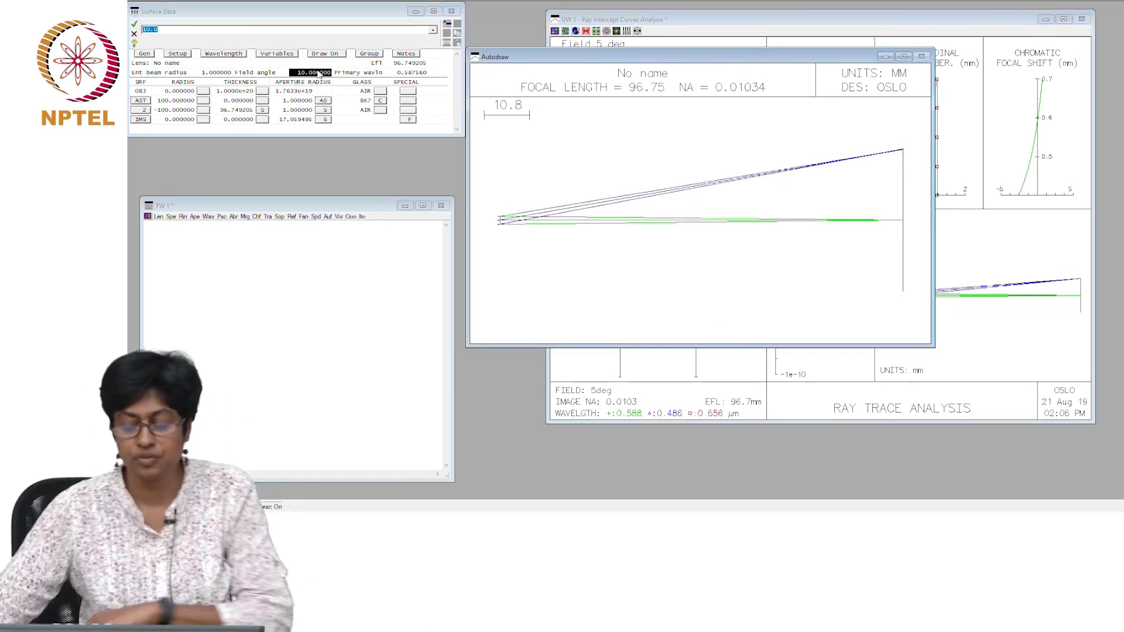
{"action": "left_click", "coordinate": [1025, 264]}
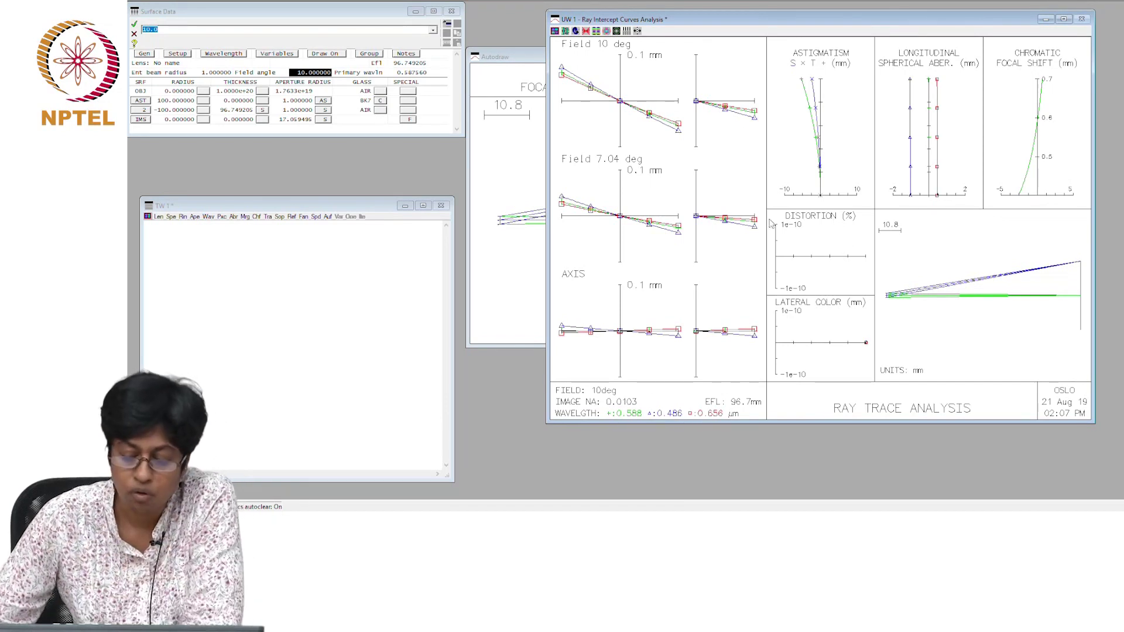
Recalculate the ray intercept plots with a user aberration scale of 0.05
{"action": "right_click", "coordinate": [728, 155]}
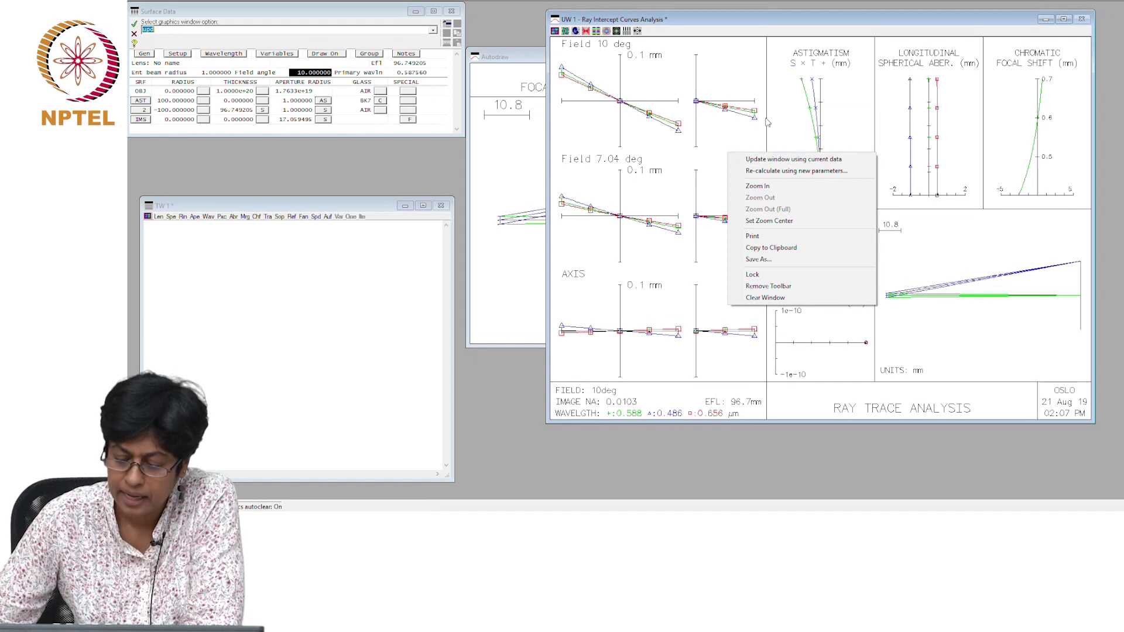
{"action": "left_click", "coordinate": [818, 171]}
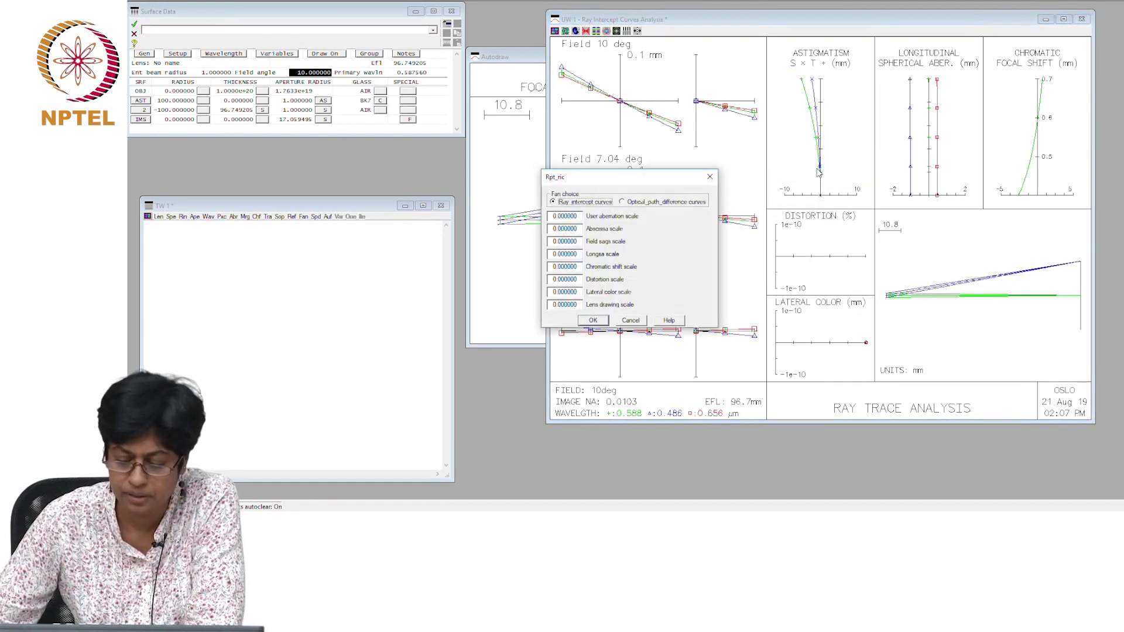
{"action": "double_click", "coordinate": [567, 216]}
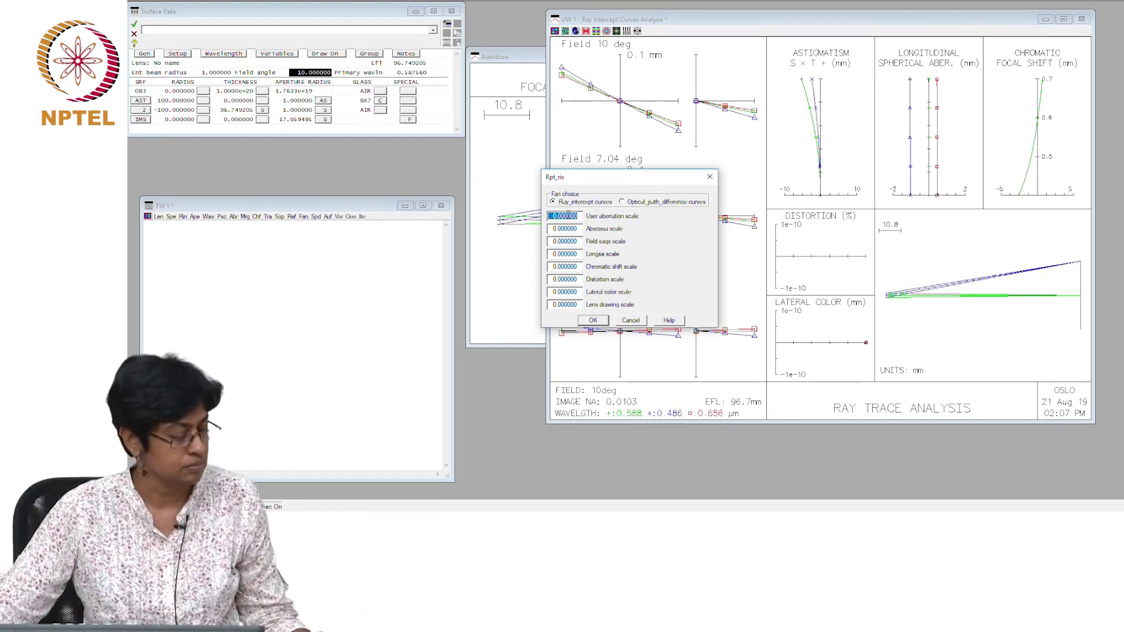
{"action": "type", "text": "0.05"}
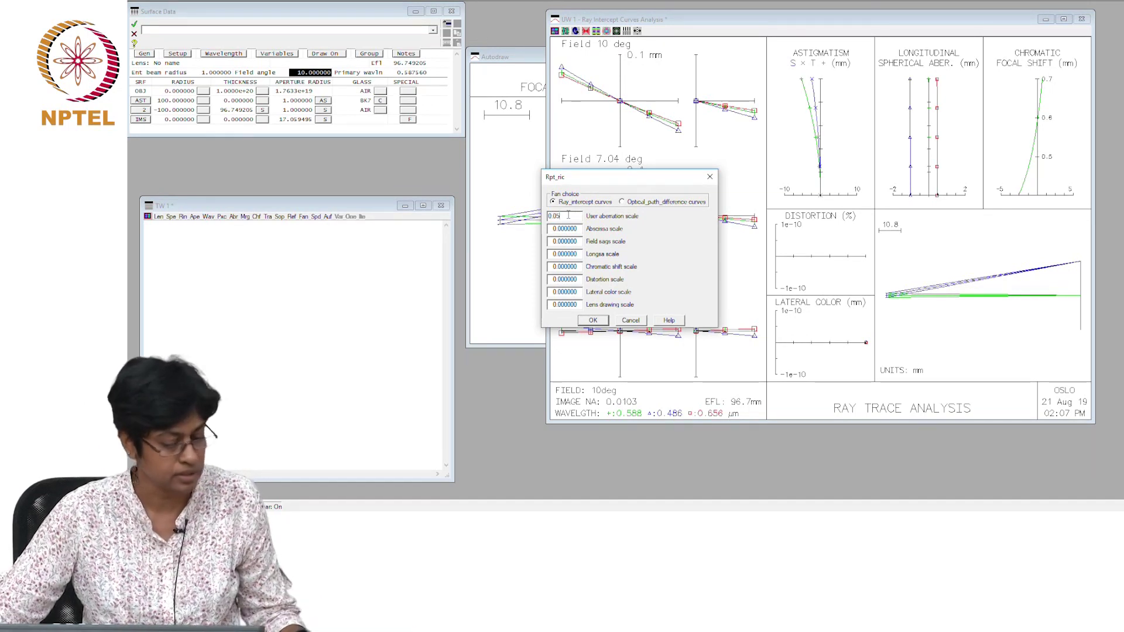
{"action": "key", "text": "Return"}
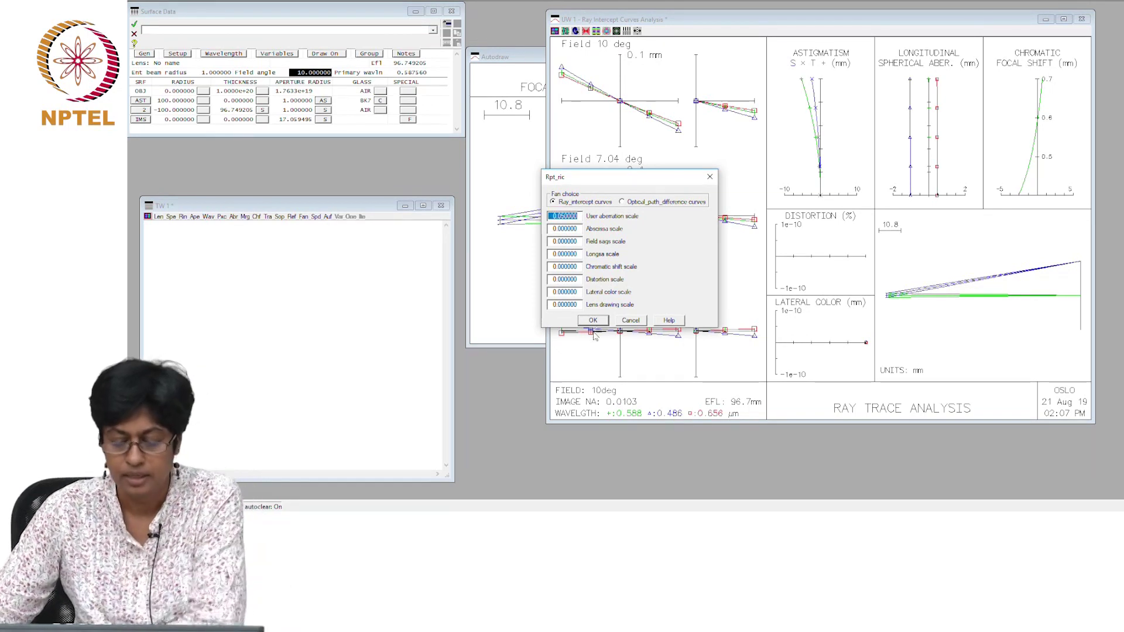
{"action": "left_click", "coordinate": [593, 320]}
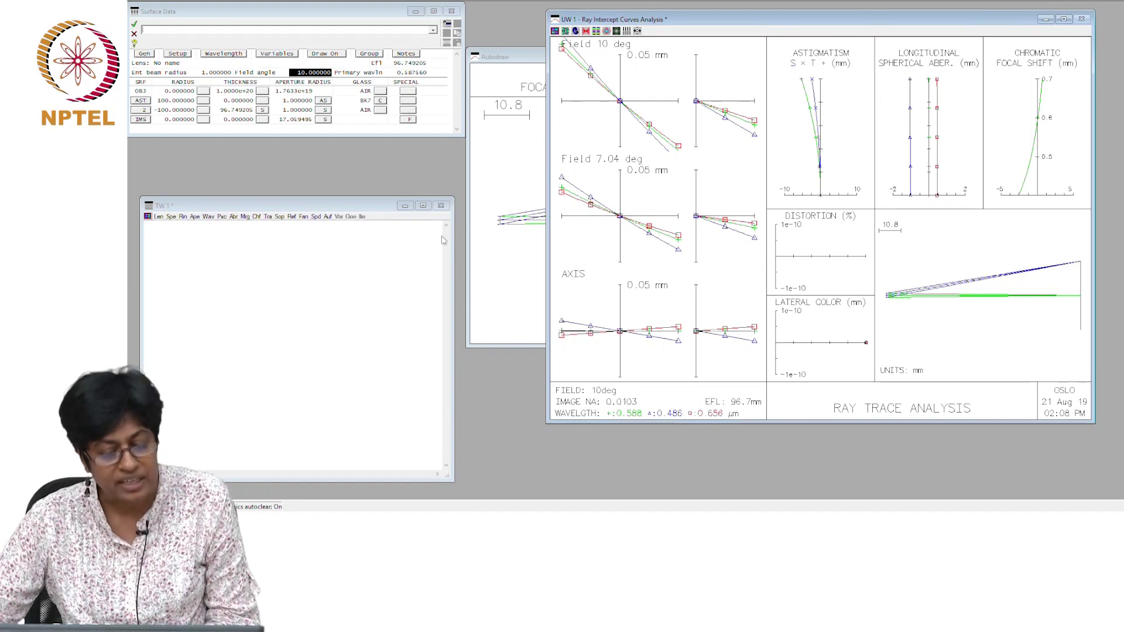
Bring the lens layout forward, then return the 10 degree ray intercept analysis to the front
{"action": "left_click", "coordinate": [492, 263]}
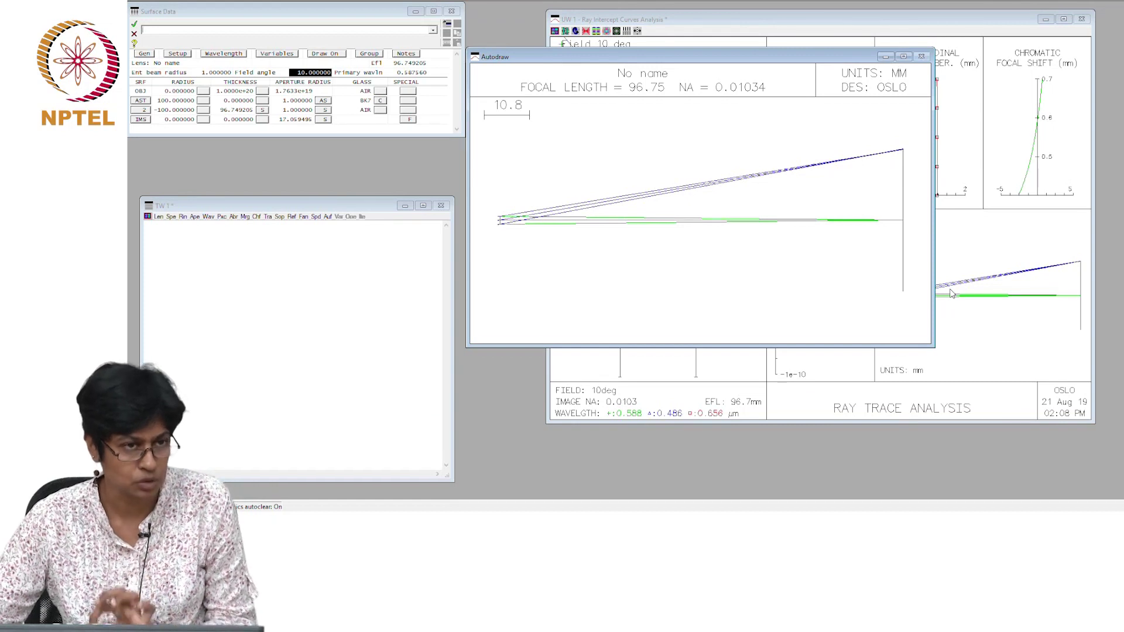
{"action": "left_click", "coordinate": [1051, 235]}
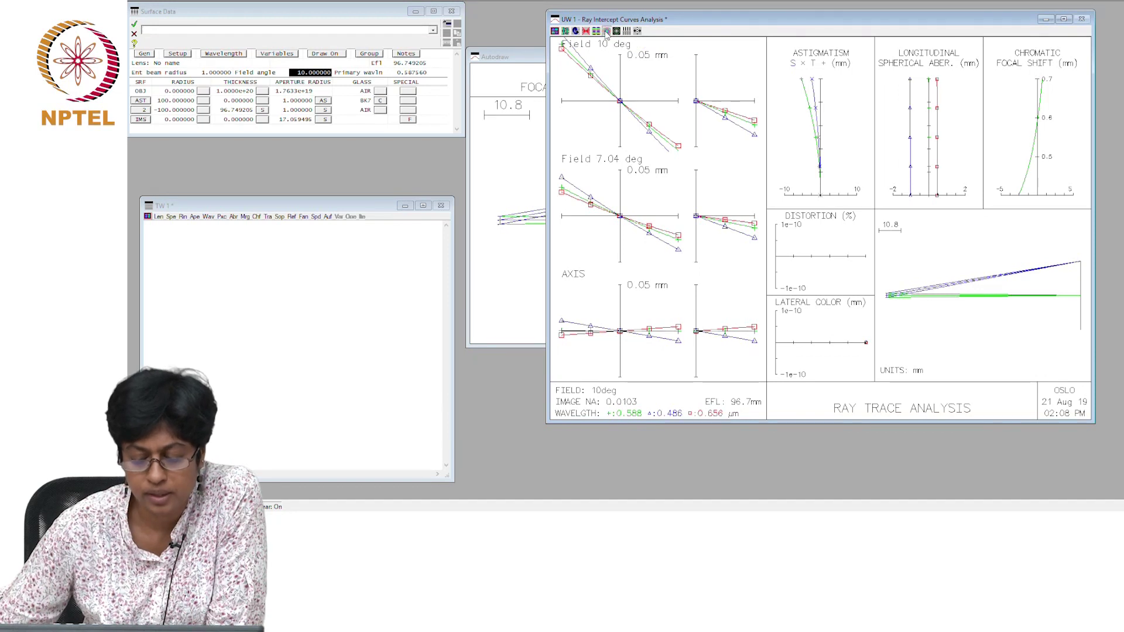
Switch the analysis to a spot diagram for the 10°, 7.04° and on-axis fields
{"action": "left_click", "coordinate": [606, 31]}
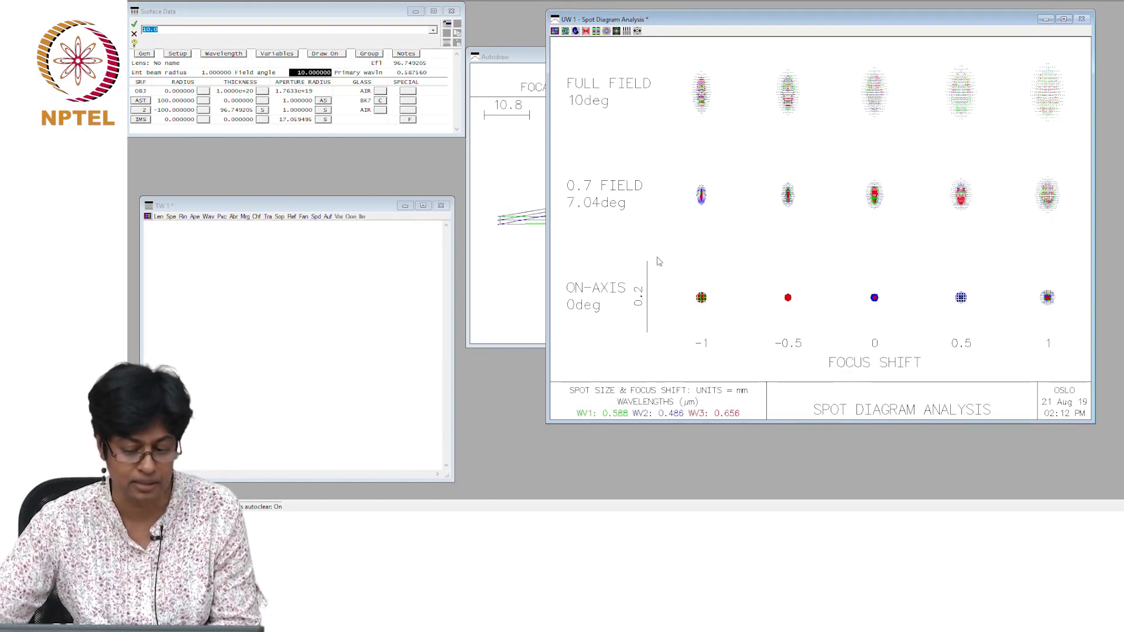
Recalculate the spot diagram with its scale set to 1
{"action": "right_click", "coordinate": [760, 246]}
{"action": "left_click", "coordinate": [777, 269]}
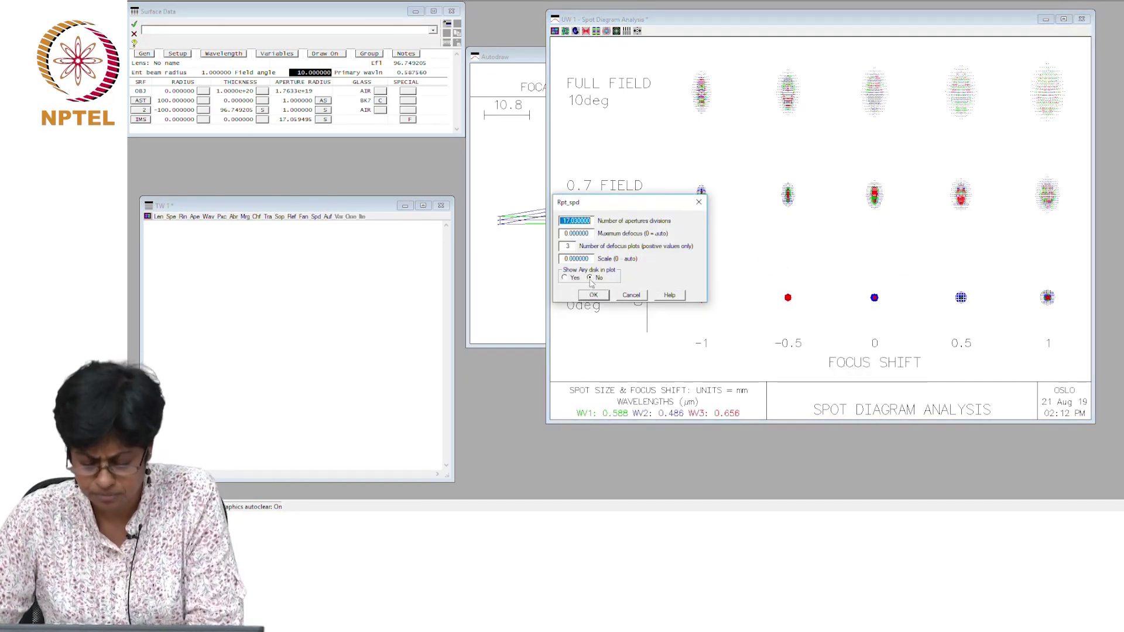
{"action": "double_click", "coordinate": [591, 259]}
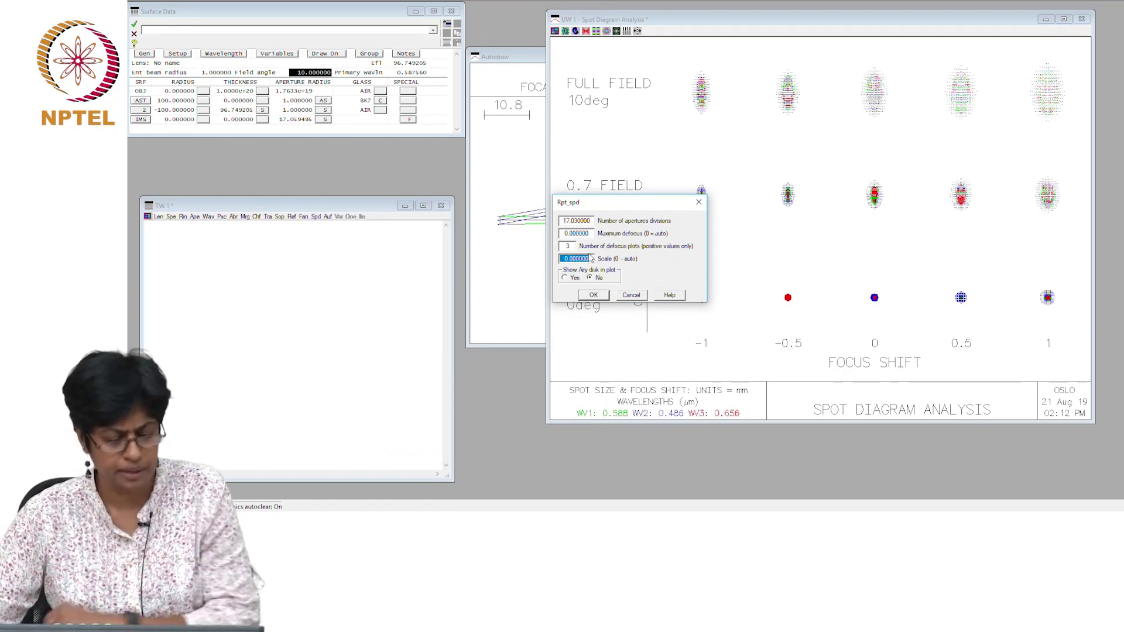
{"action": "type", "text": "1"}
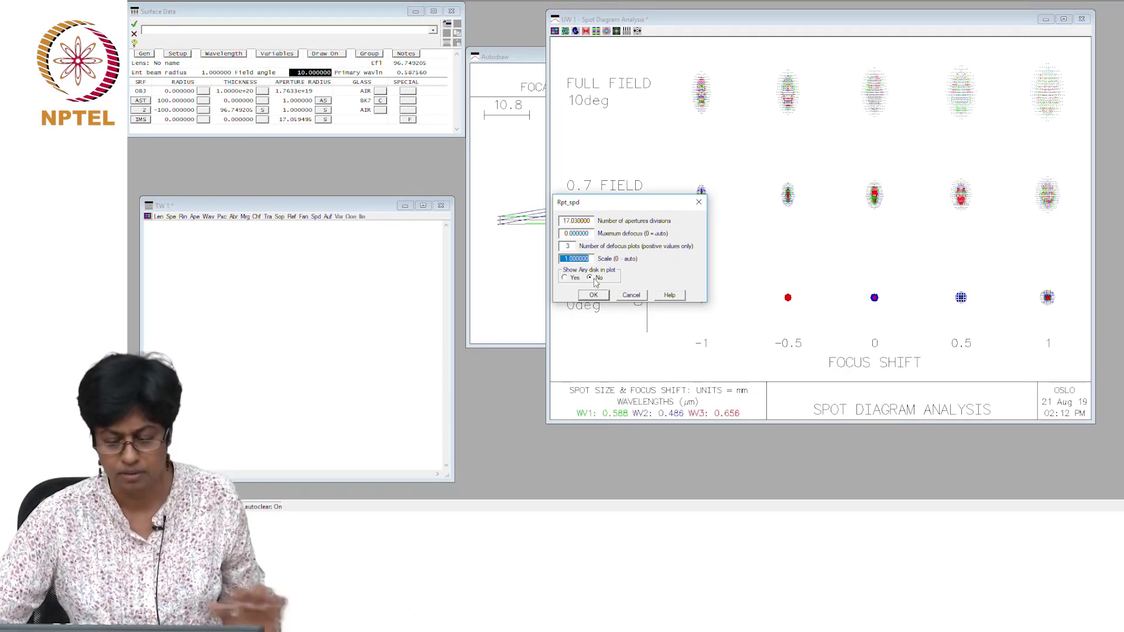
{"action": "left_click", "coordinate": [593, 296]}
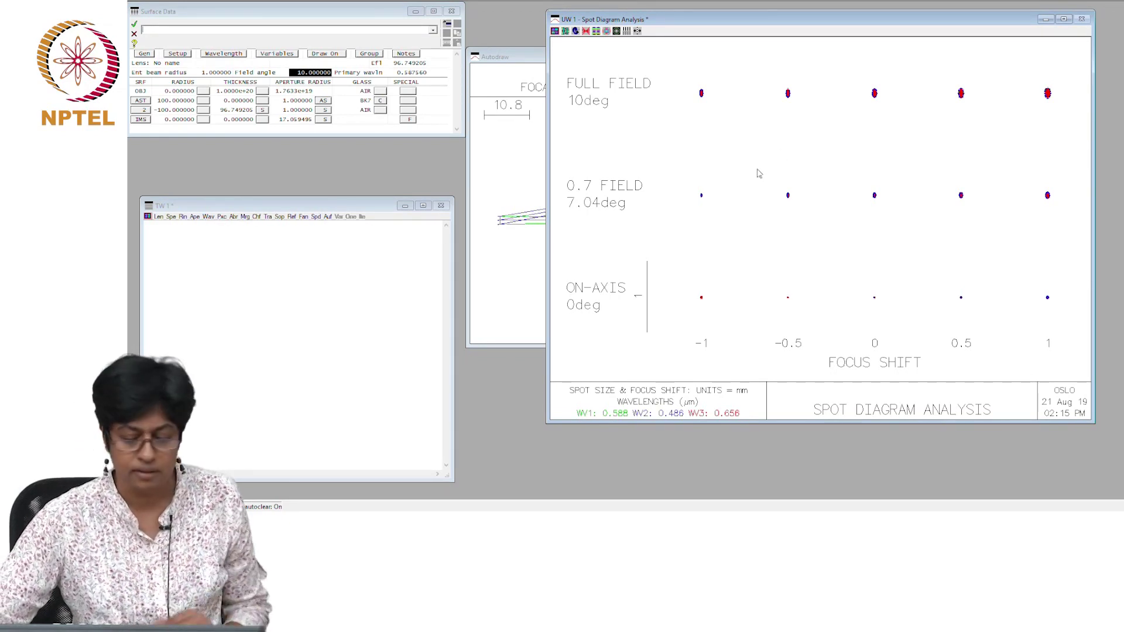
Recalculate the spot diagram with a new scale of 0.2 to enlarge the spot patterns
{"action": "right_click", "coordinate": [691, 252]}
{"action": "left_click", "coordinate": [729, 271]}
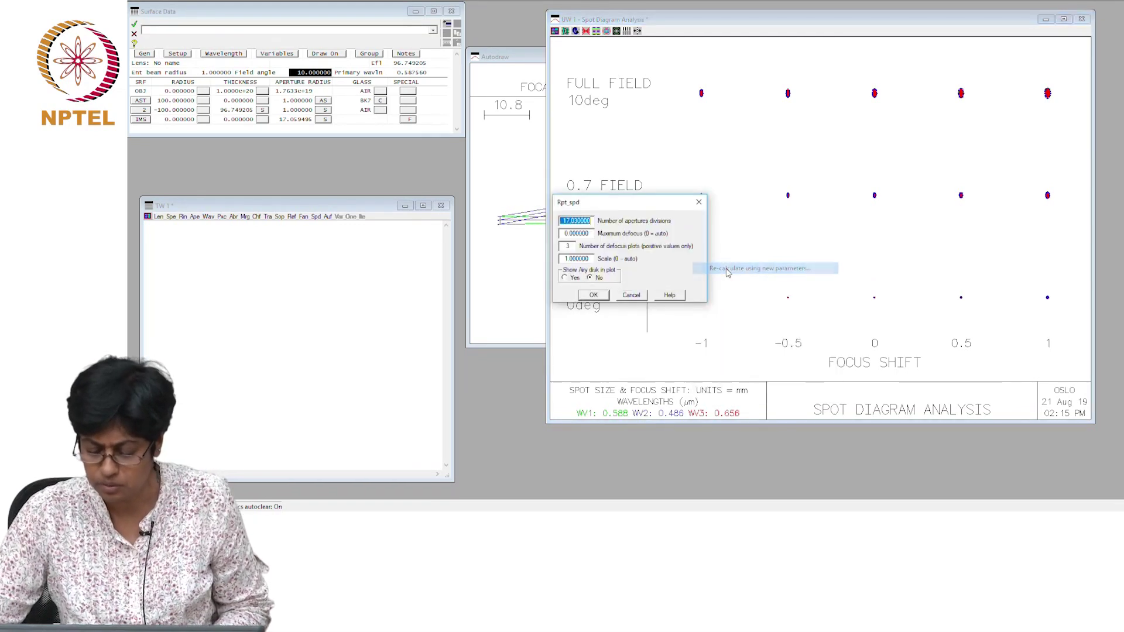
{"action": "double_click", "coordinate": [587, 258]}
{"action": "type", "text": "0"}
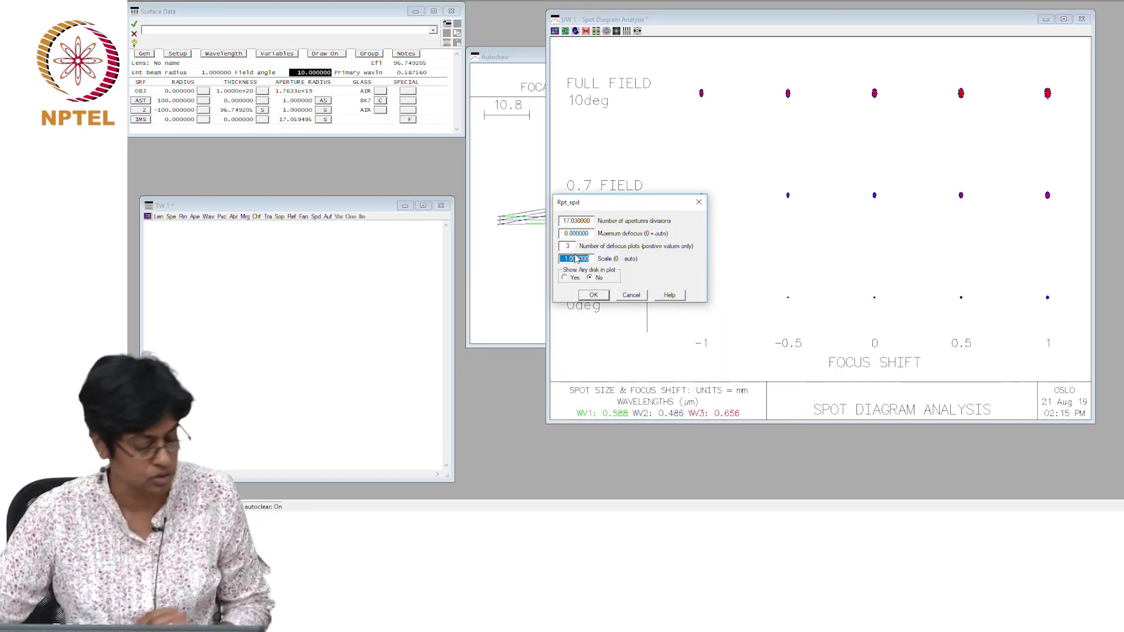
{"action": "type", "text": ".2"}
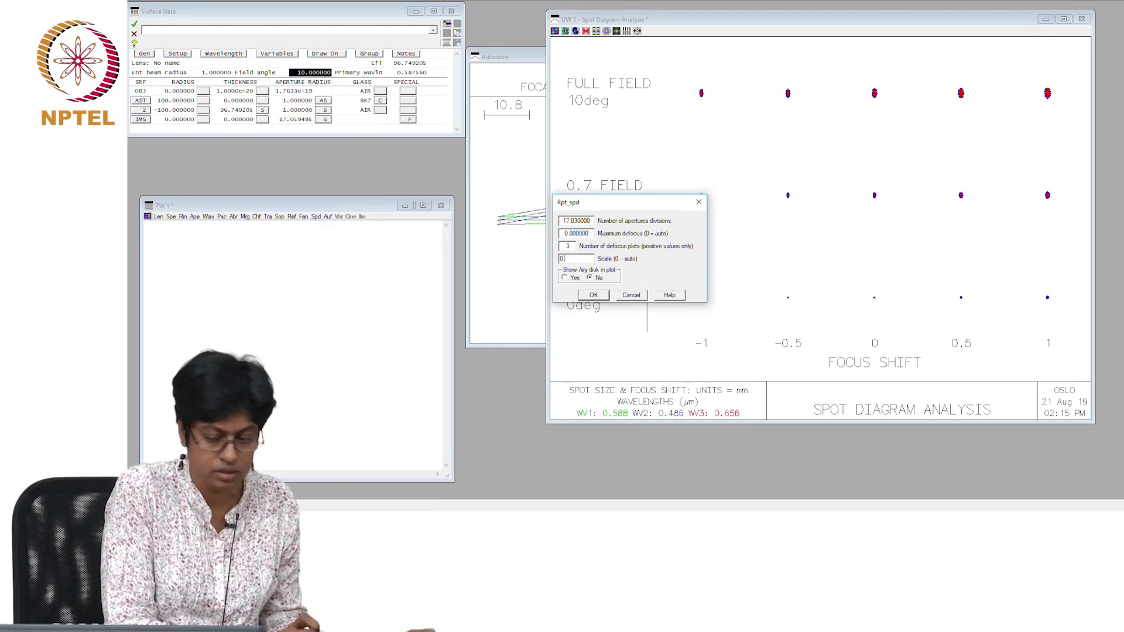
{"action": "key", "text": "Return"}
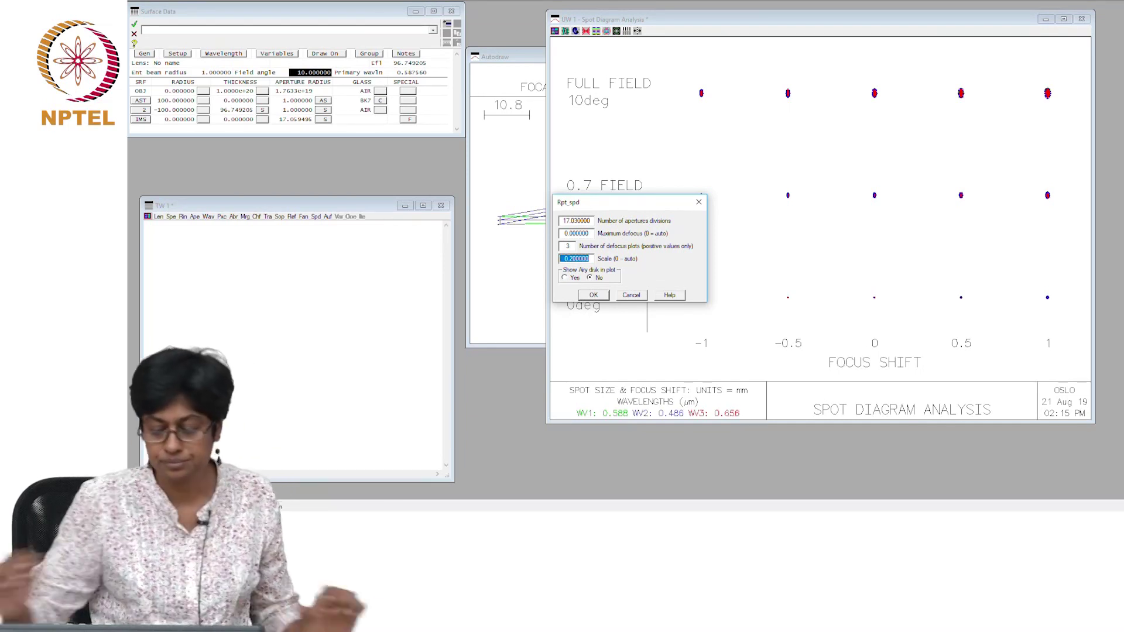
{"action": "left_click", "coordinate": [590, 296]}
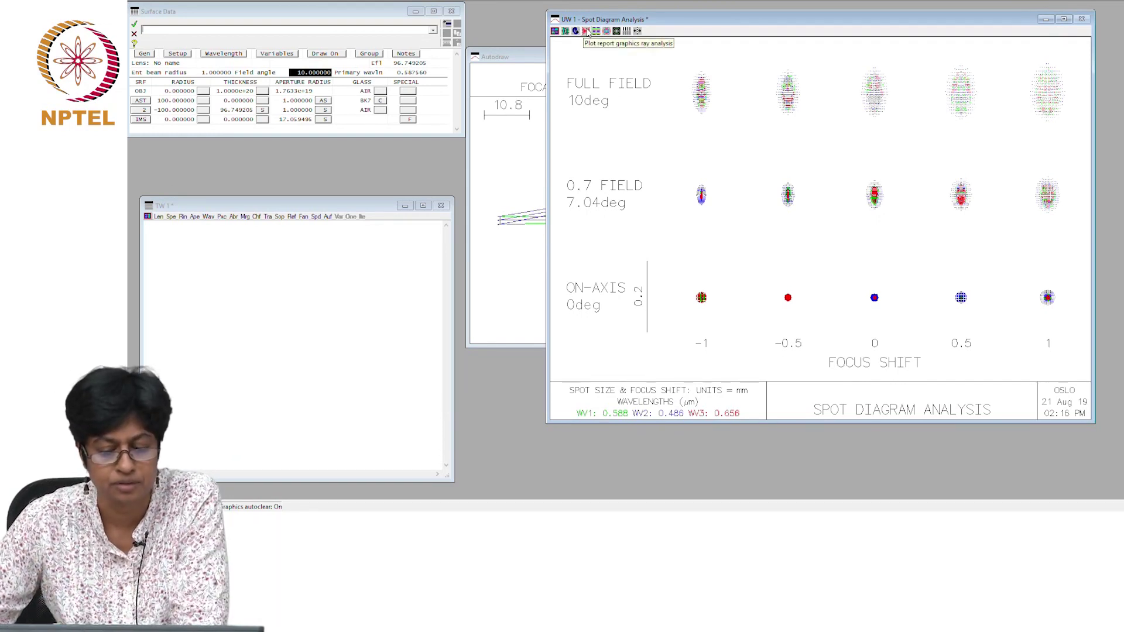
Plot the Ray Intercept Curves Analysis for the 10° field in place of the spot diagram
{"action": "left_click", "coordinate": [566, 31]}
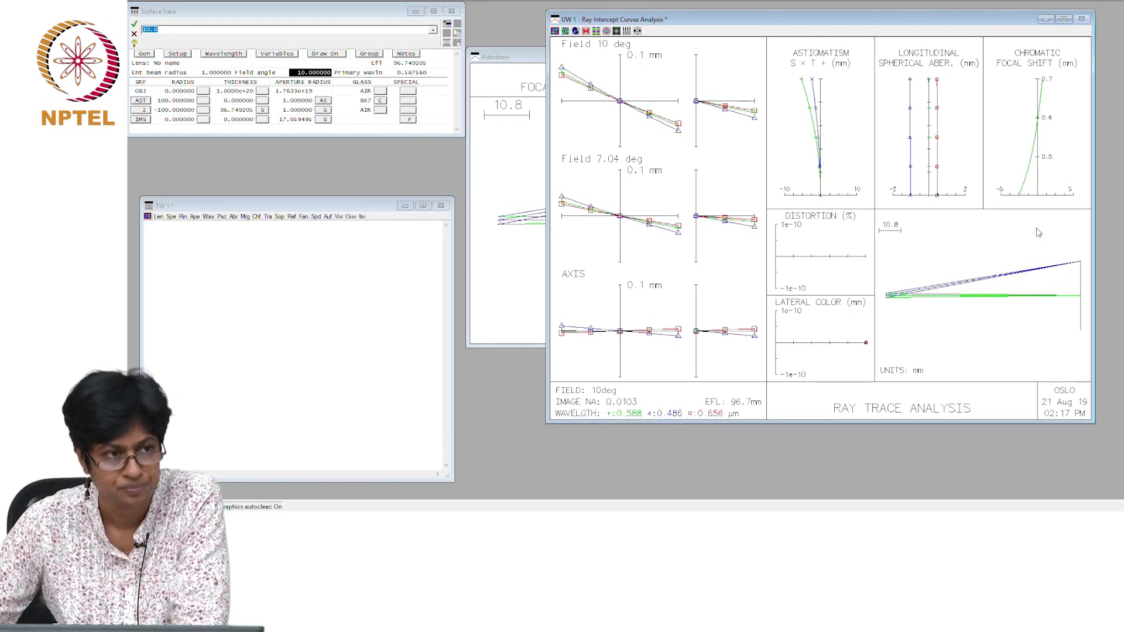